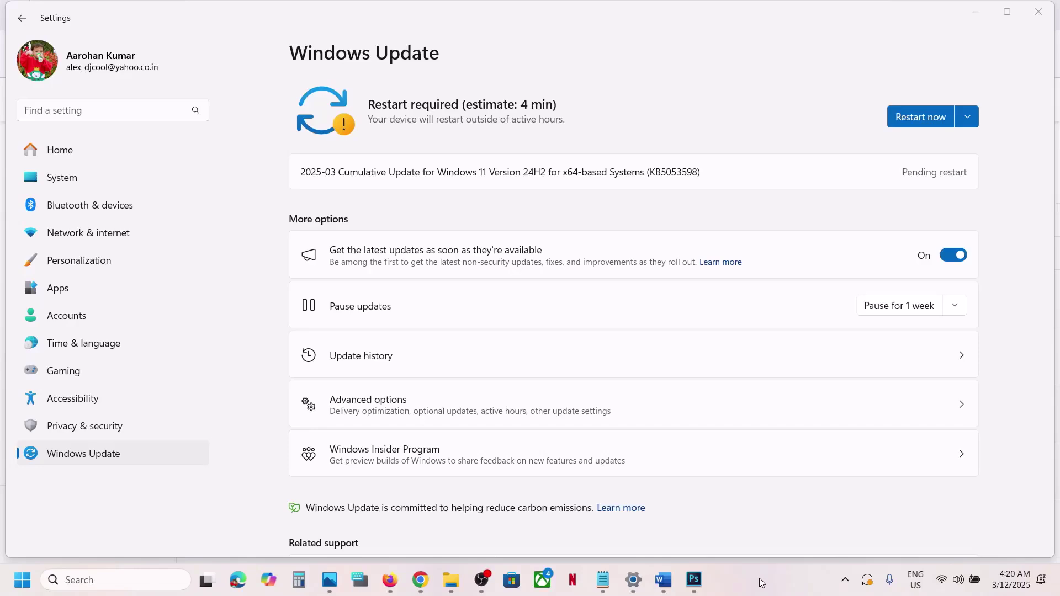
Step: Pause Windows updates for 1 week and resume them to restart the KB5053598 cumulative update
double_click(663, 172)
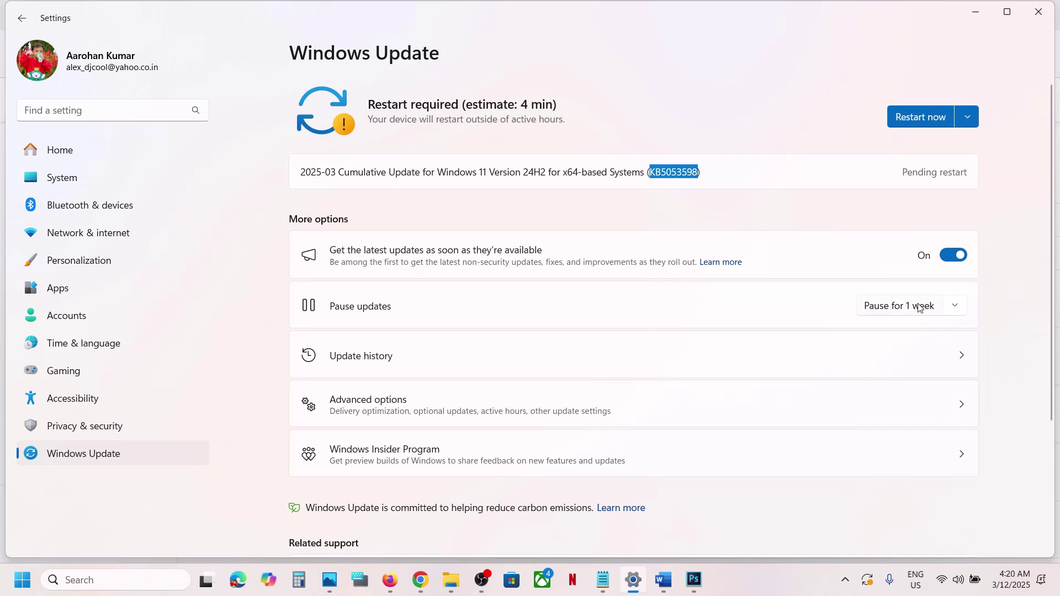
click(954, 310)
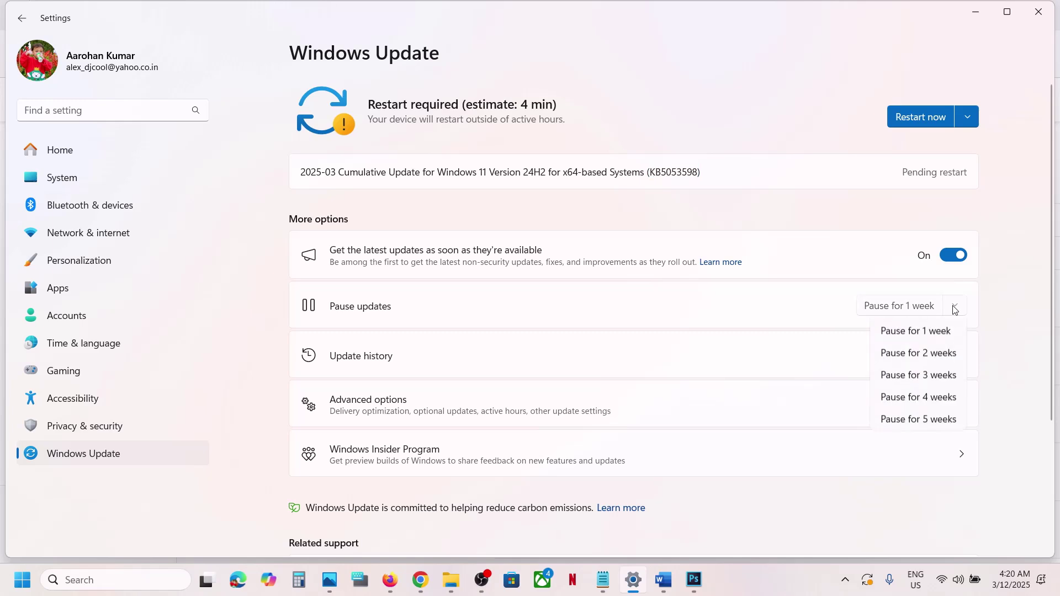
click(925, 340)
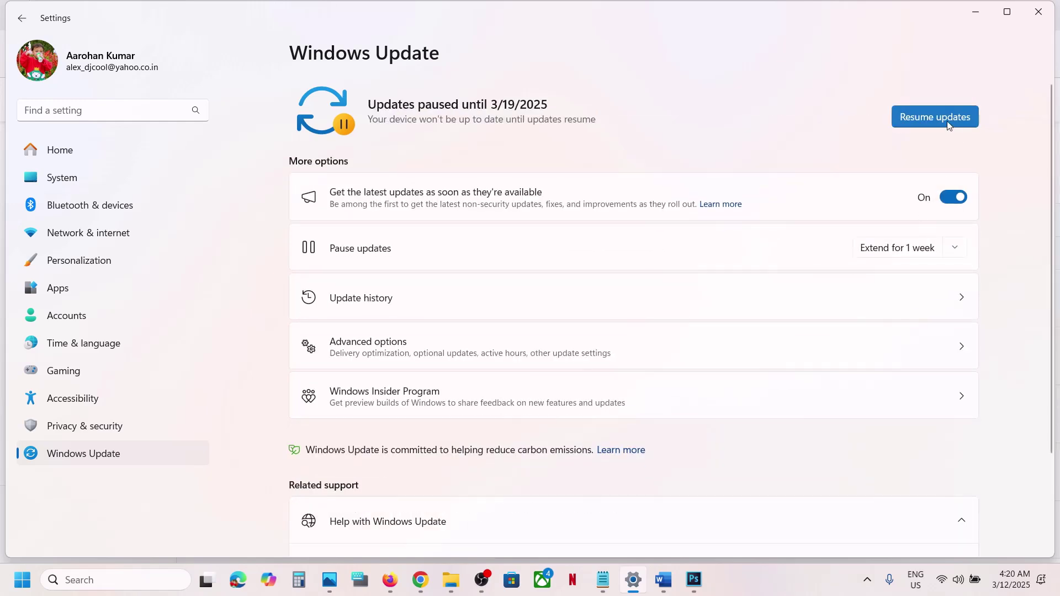
click(940, 124)
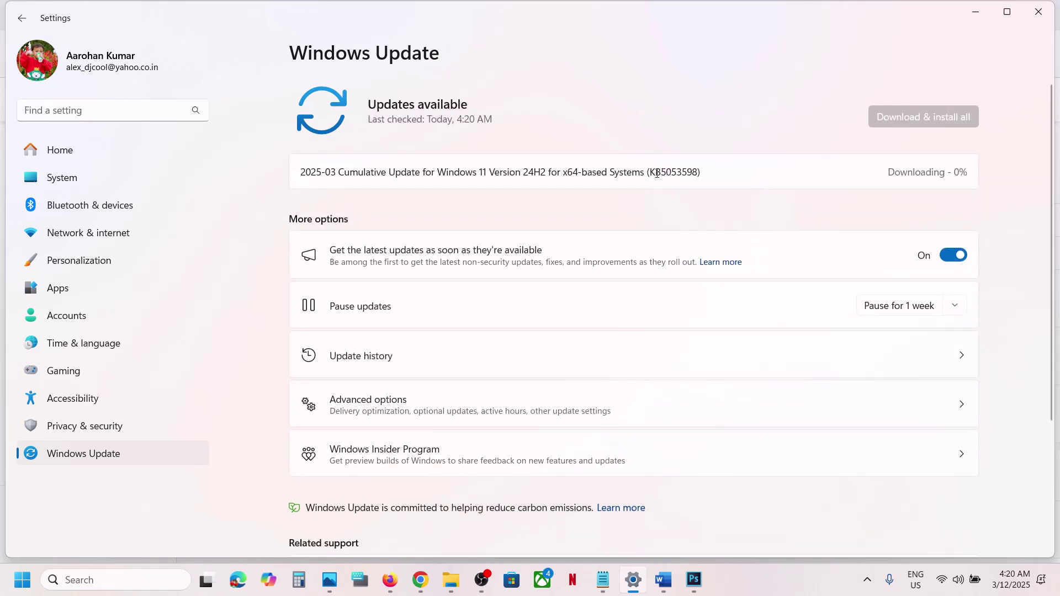
double_click(663, 171)
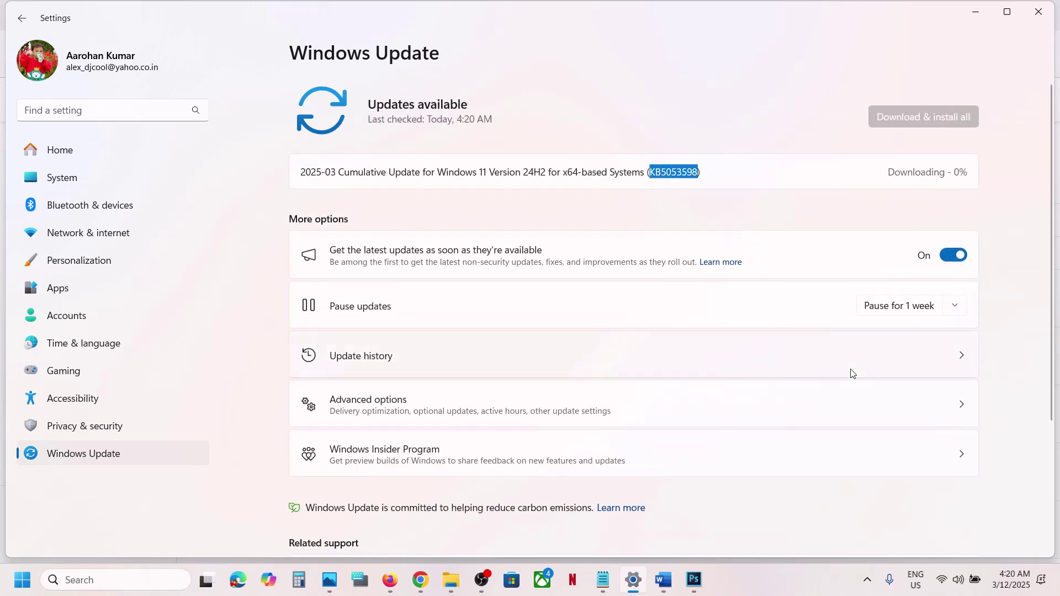
click(769, 585)
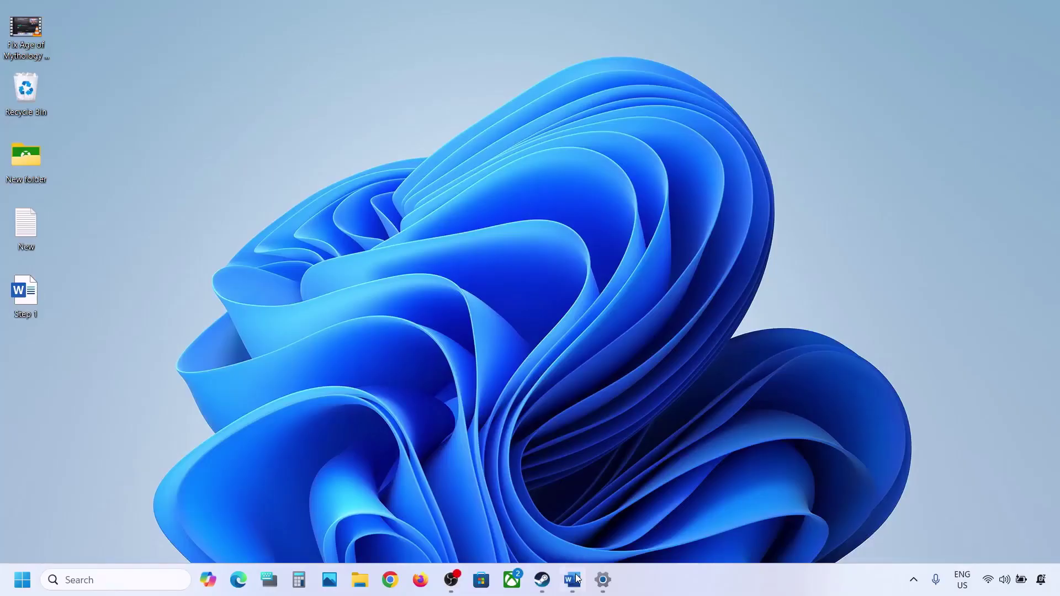
Step: Switch to the Word document, highlight the Step 1 text "Start App Readiness Service", and minimize the document
click(573, 580)
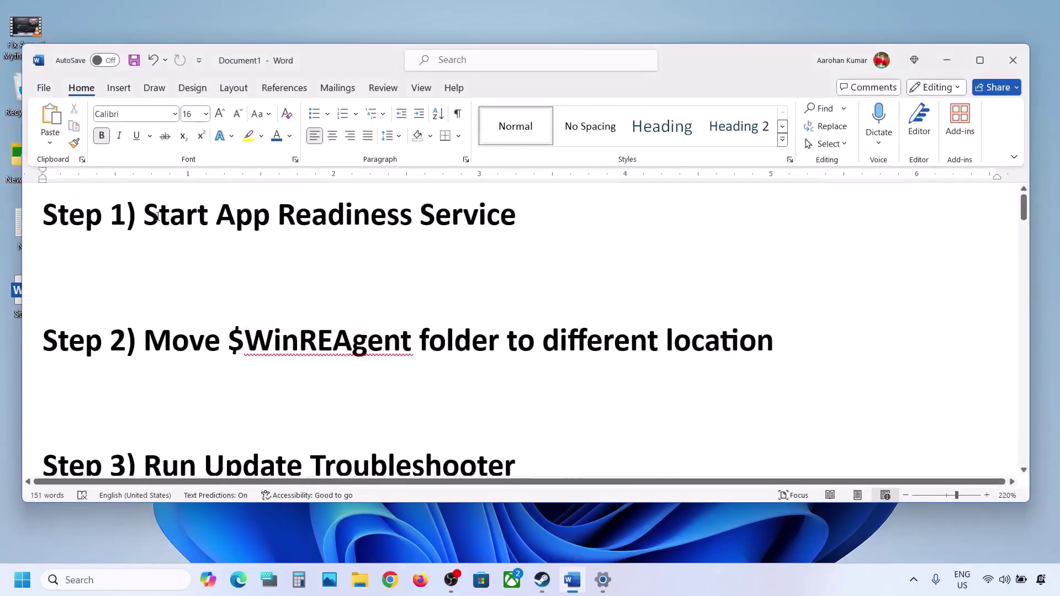
drag(158, 216, 496, 218)
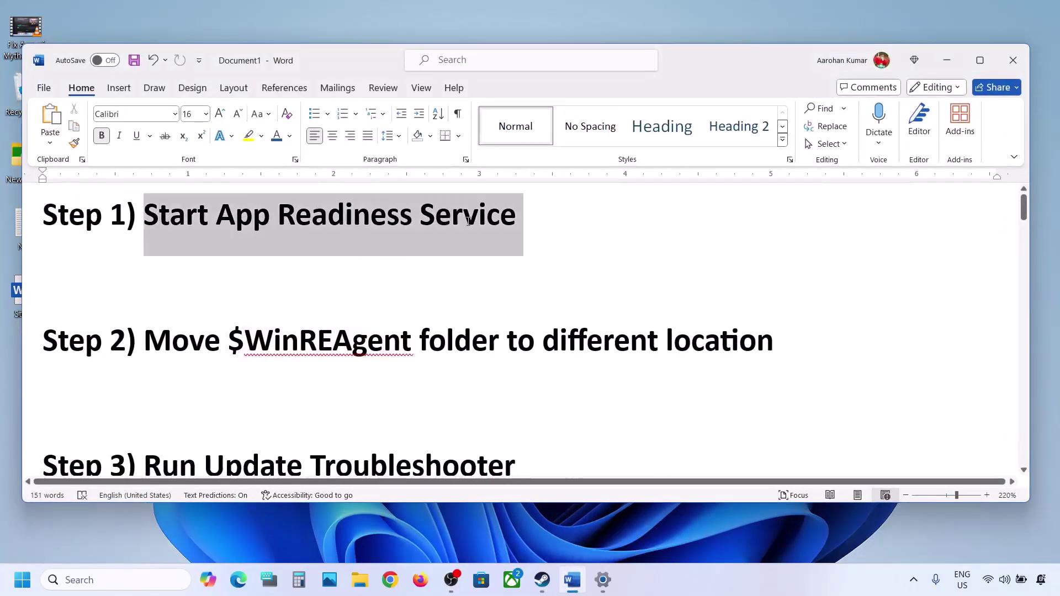
click(945, 67)
Step: Search Windows for "services" and open the Services console
click(156, 580)
text(s)
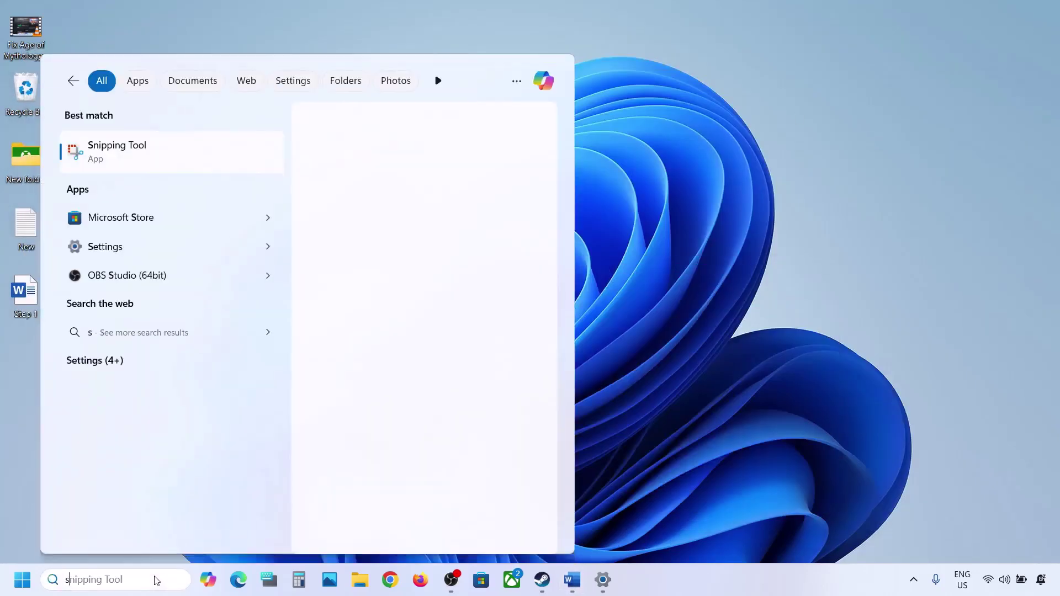
text(ervices)
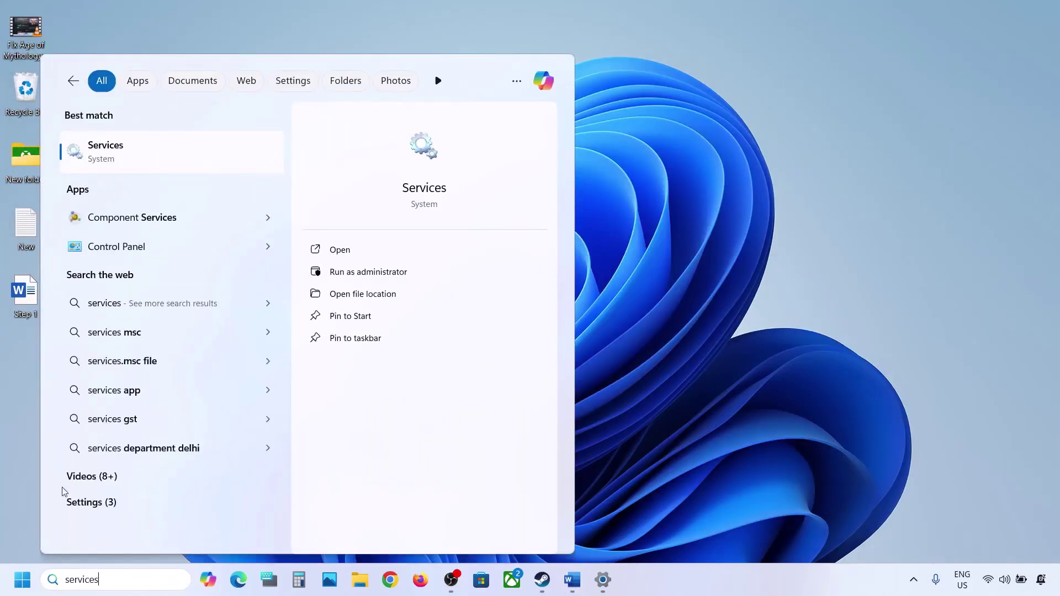
click(98, 164)
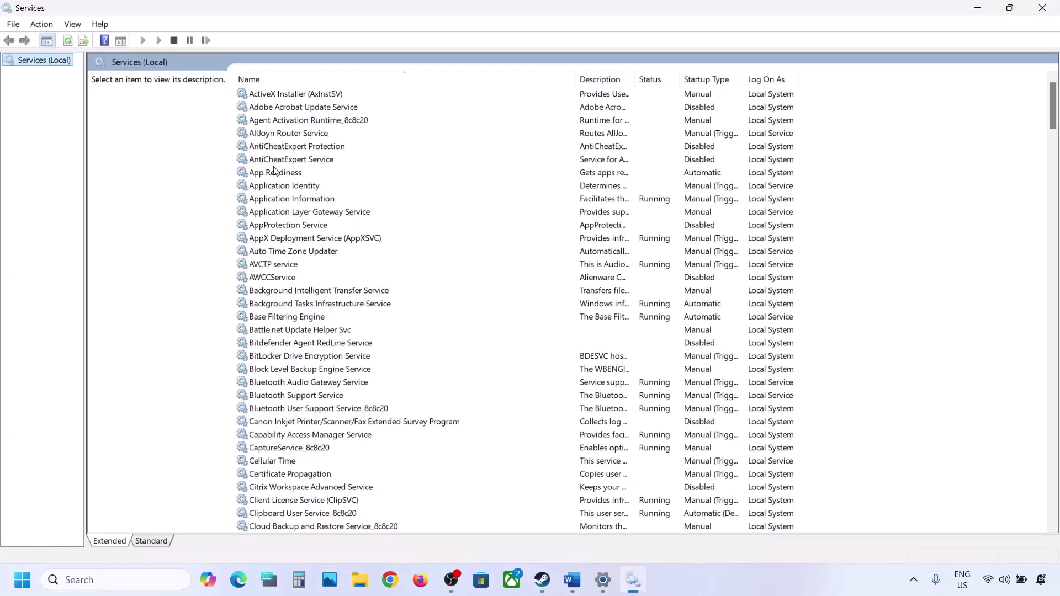
Step: Keep the App Readiness service's startup type at Automatic, start the service, and close the Services console
click(275, 171)
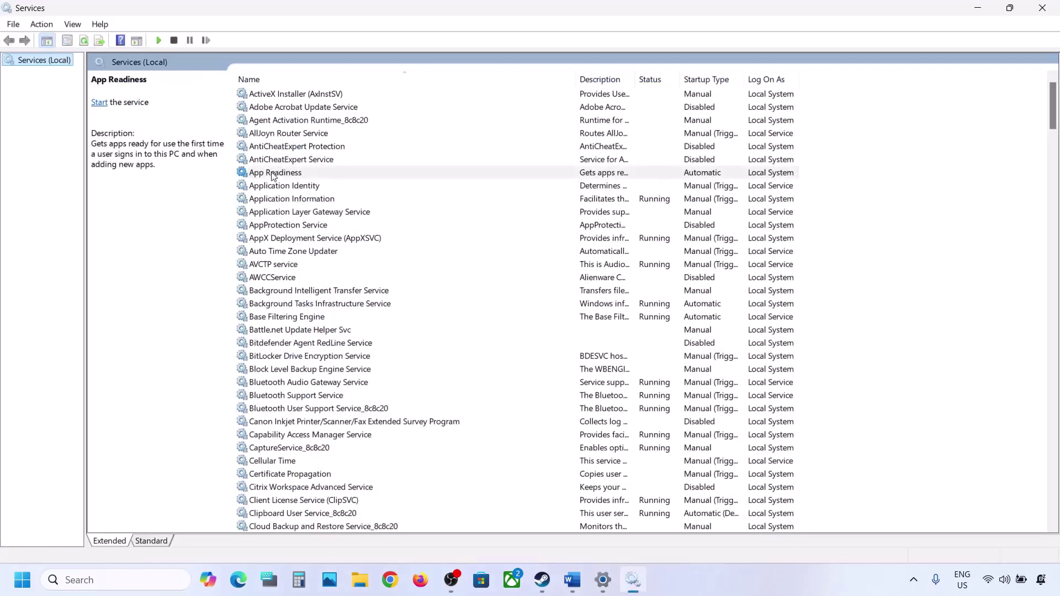
double_click(323, 175)
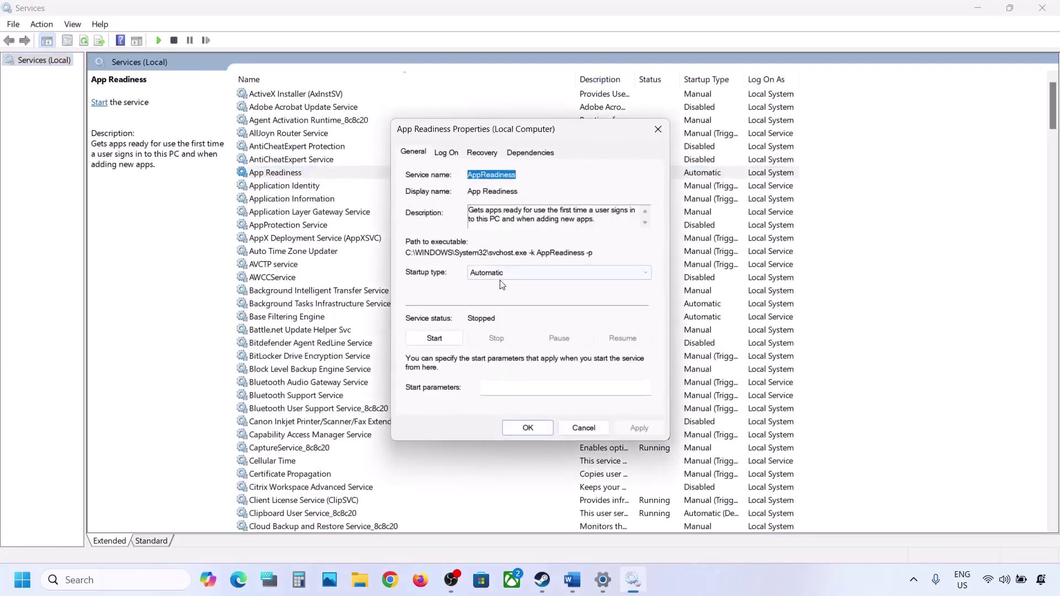
click(509, 274)
click(506, 276)
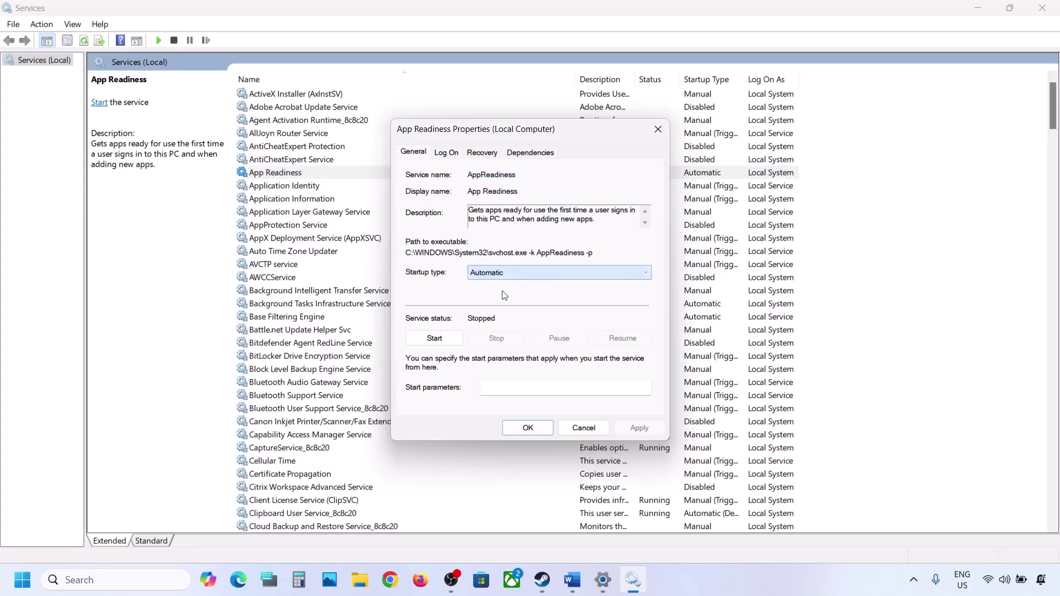
click(633, 429)
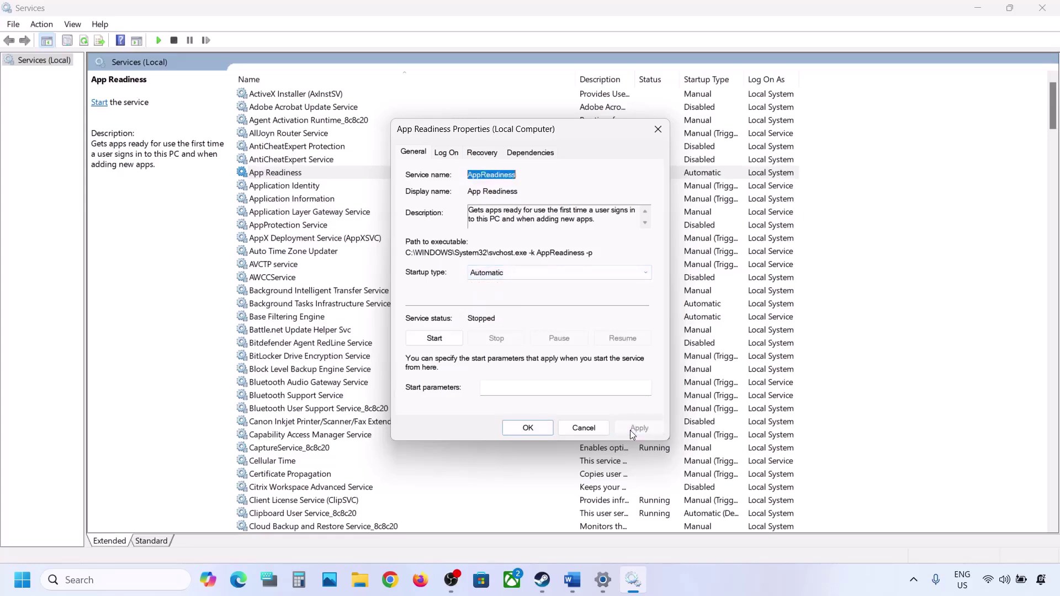
click(439, 340)
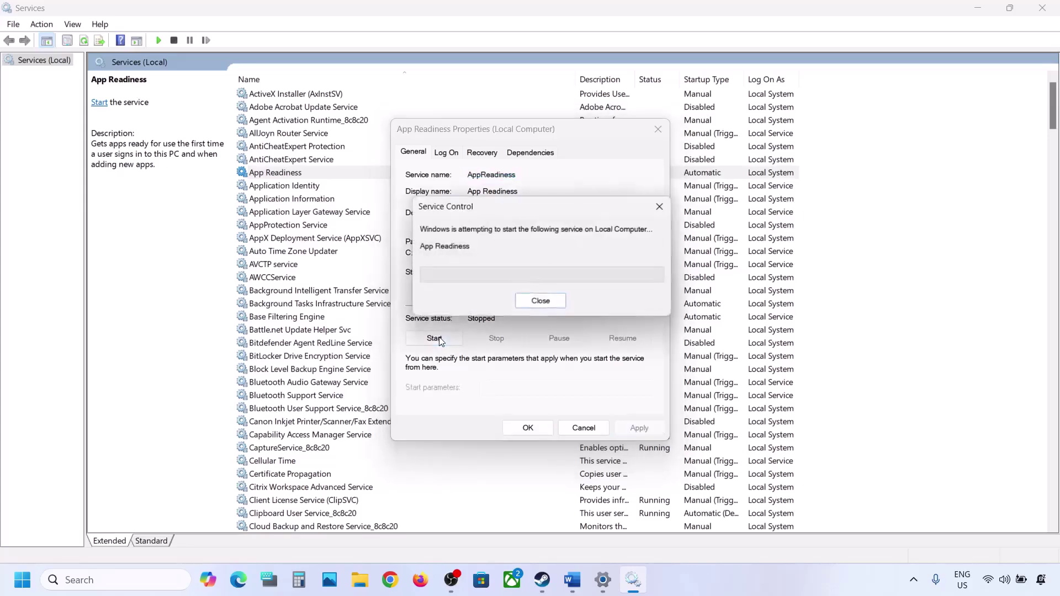
click(527, 428)
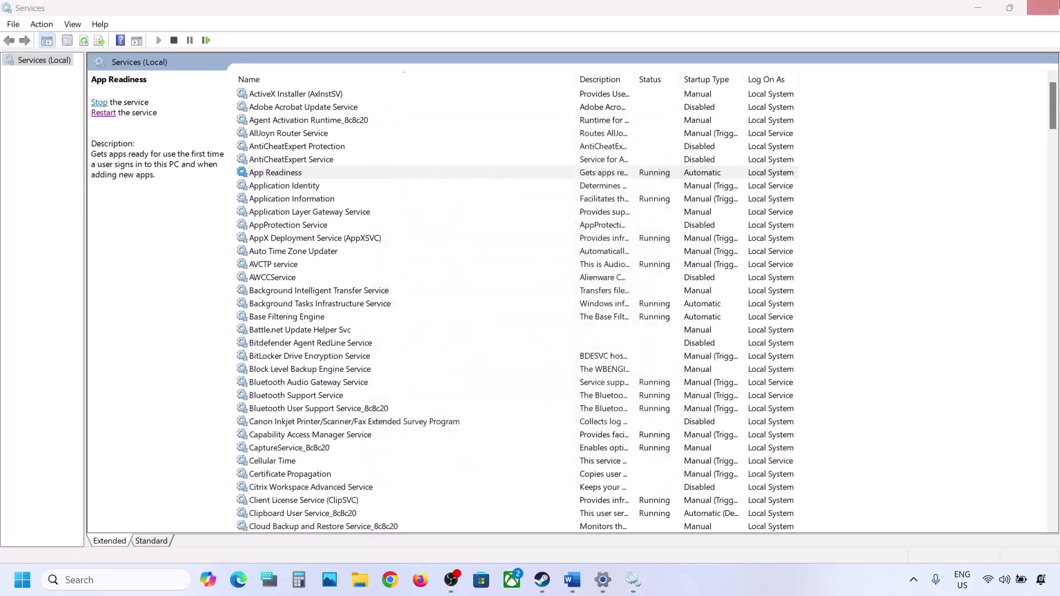
click(1042, 8)
Step: Highlight $WinREAgent in the Word document's Step 2 and open the OS (C:) drive in File Explorer
click(572, 579)
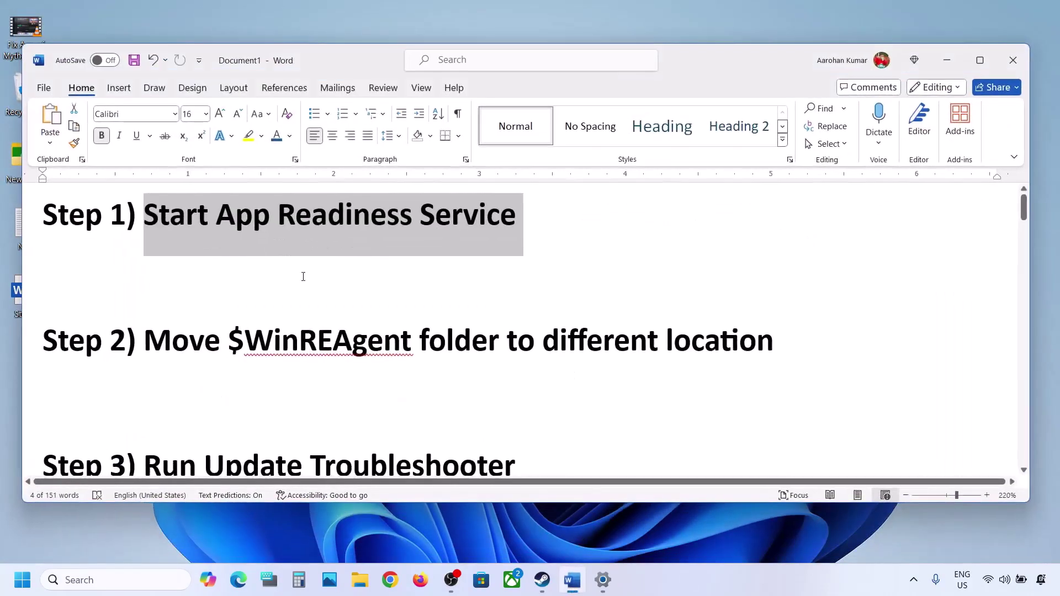
double_click(236, 338)
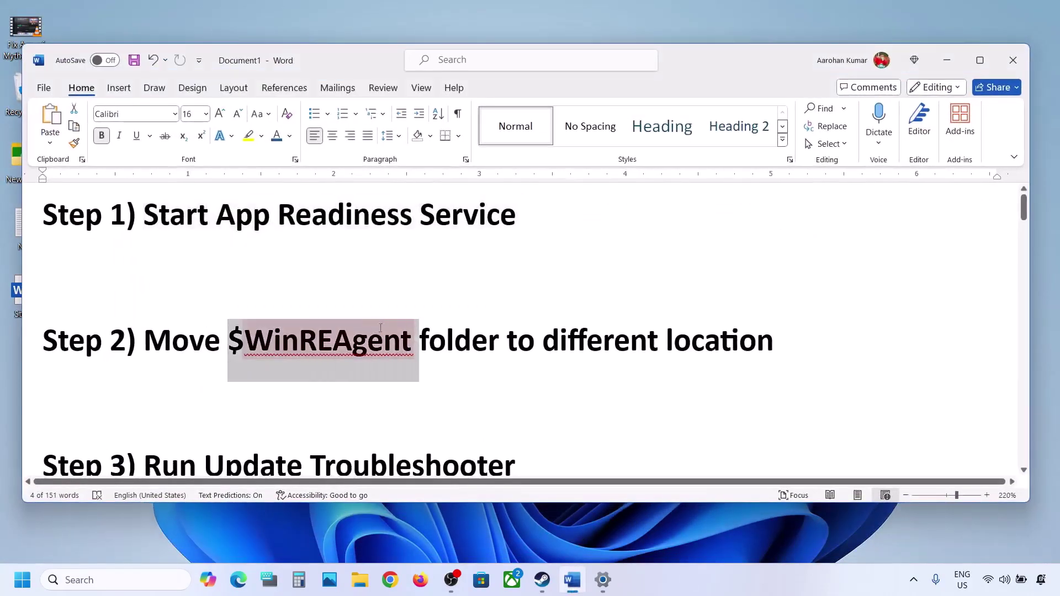
click(359, 579)
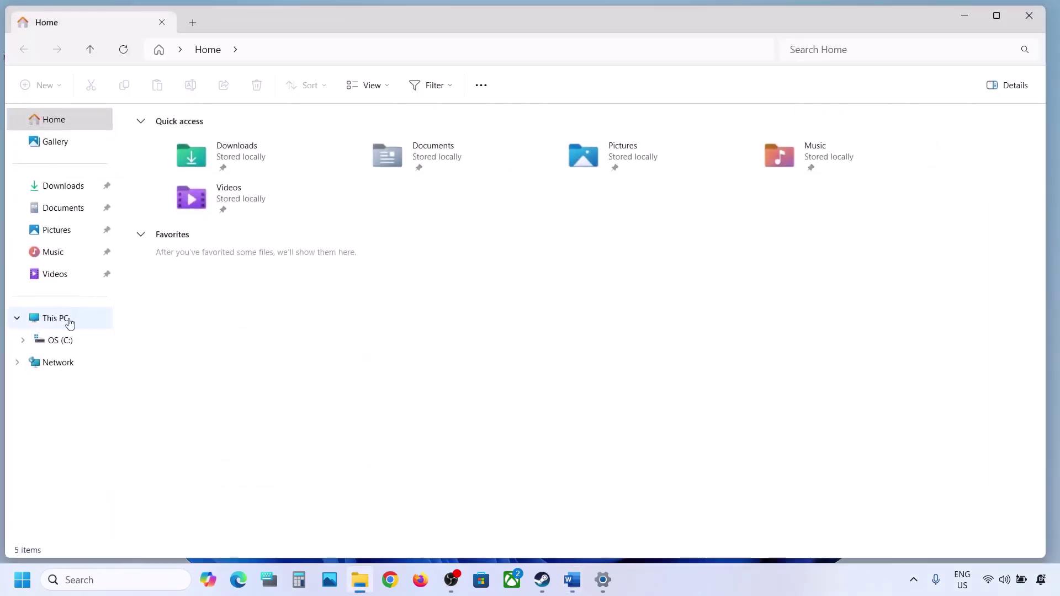
click(70, 319)
double_click(224, 144)
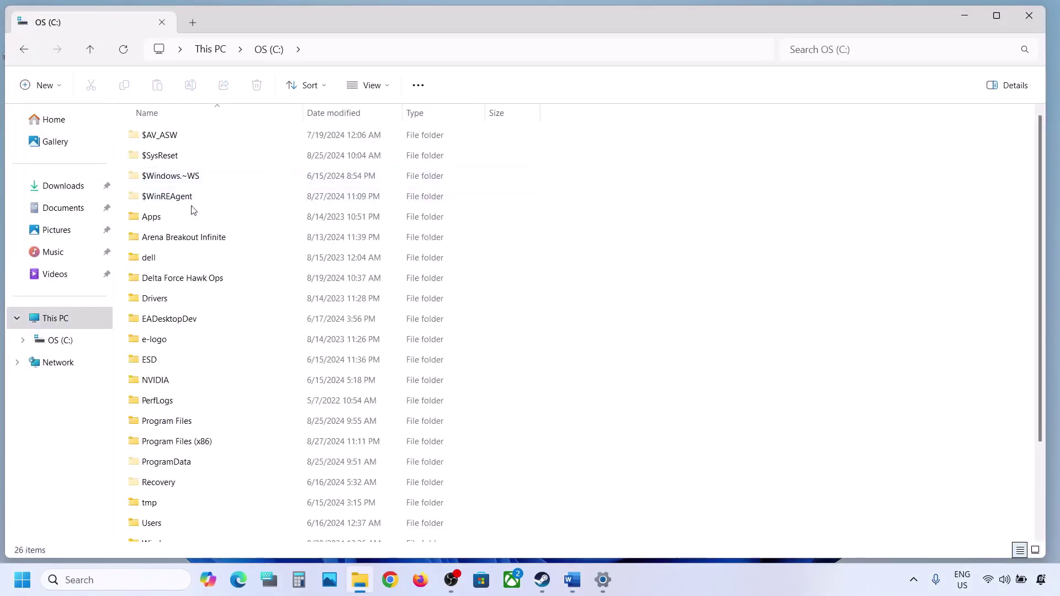
Step: Select the $WinREAgent folder on the C: drive and check the view setting for hidden items
click(175, 198)
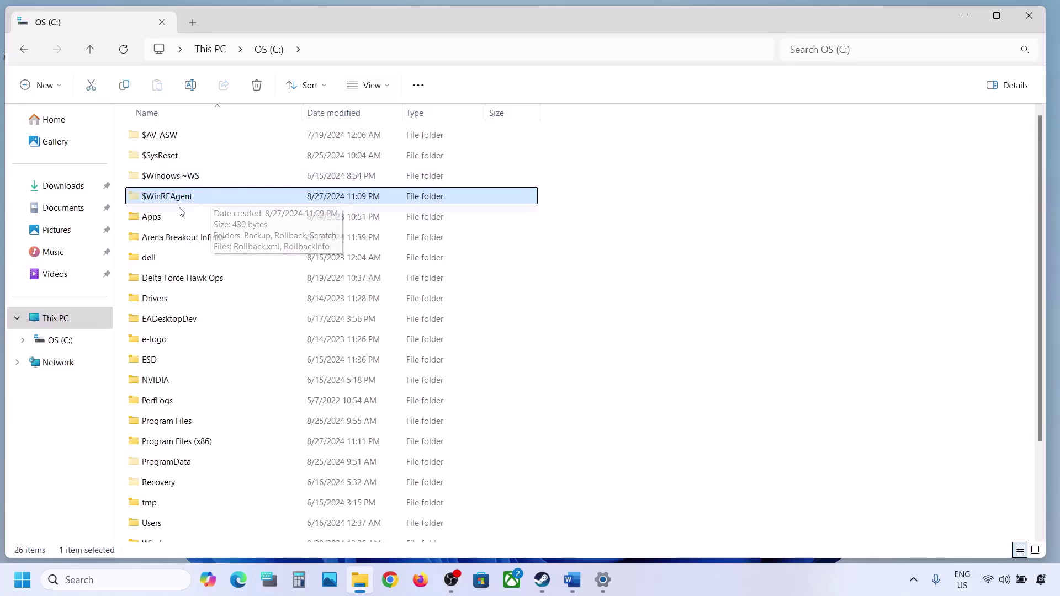
click(388, 85)
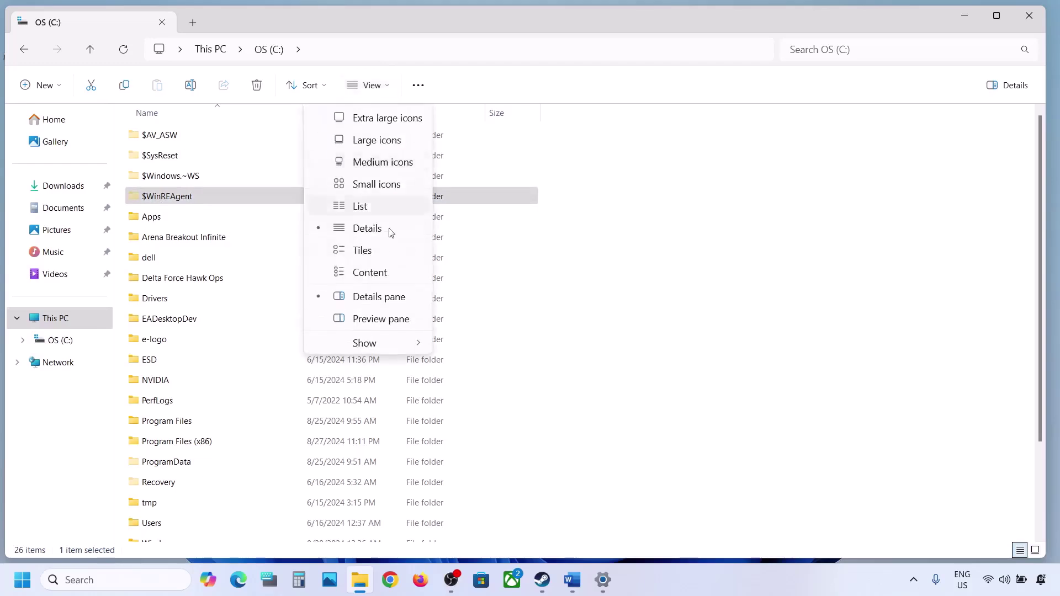
mouse_move(363, 349)
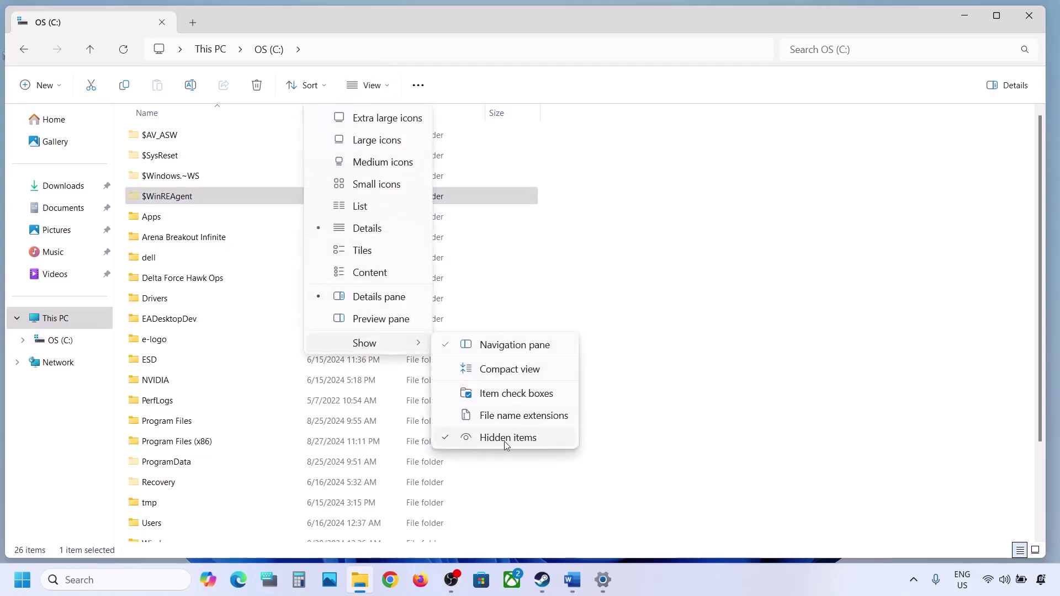
Step: Copy the $WinREAgent folder from the C: drive and paste it onto the desktop
click(147, 197)
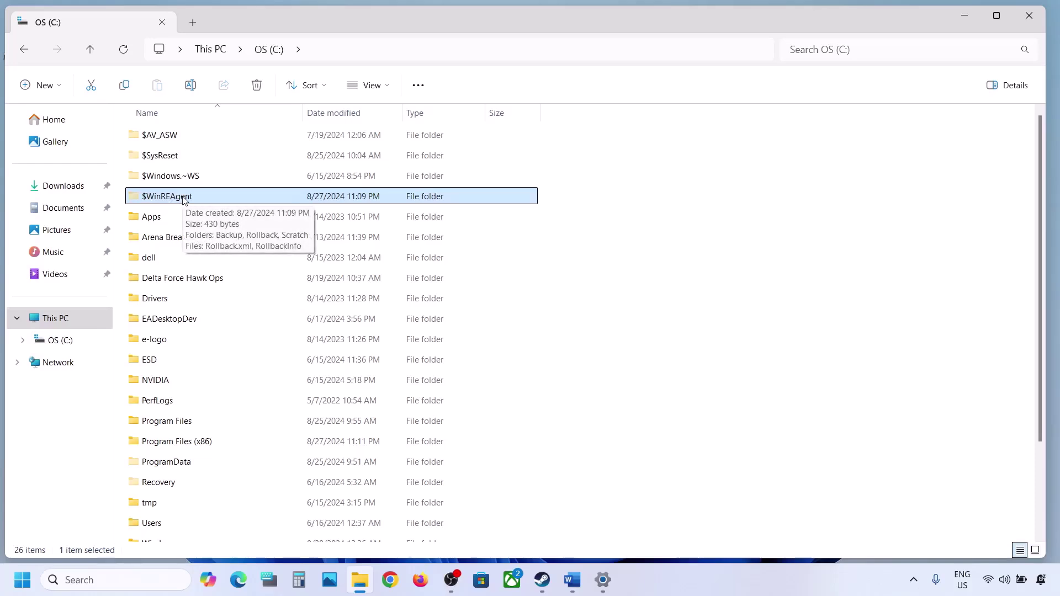
right_click(195, 199)
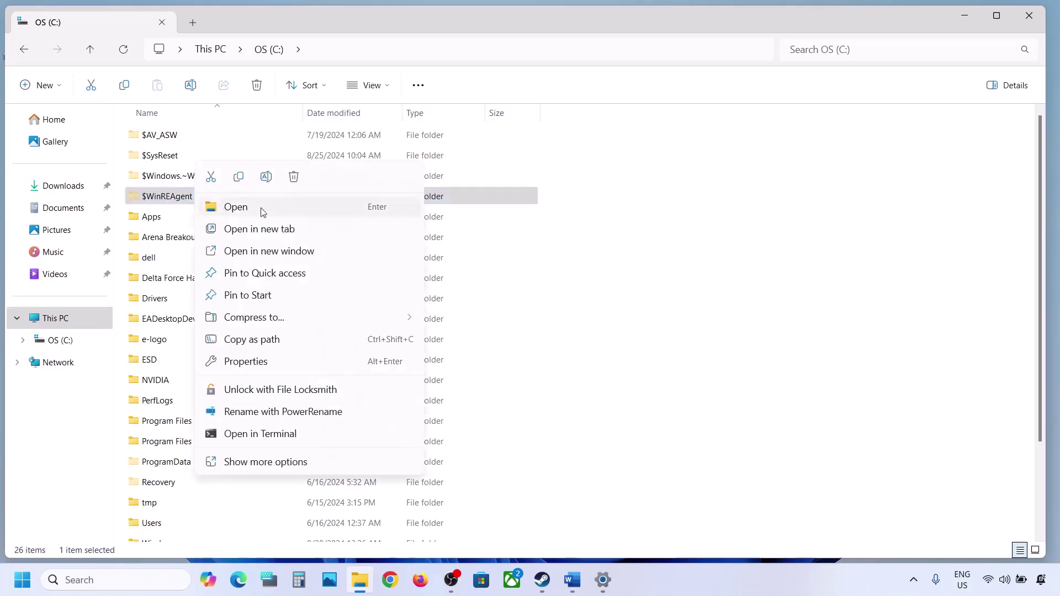
click(240, 182)
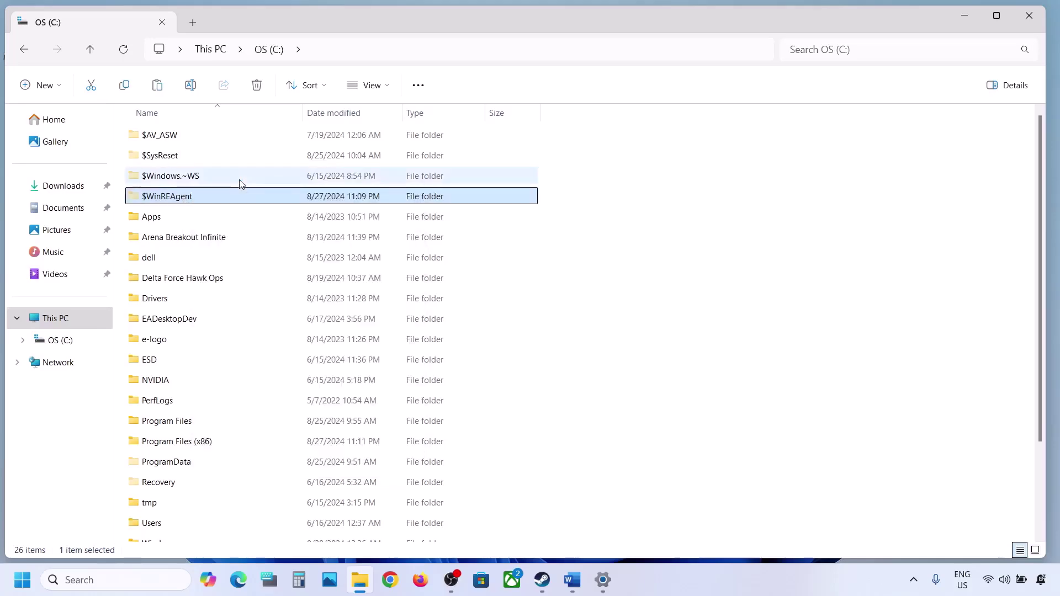
key(super+d)
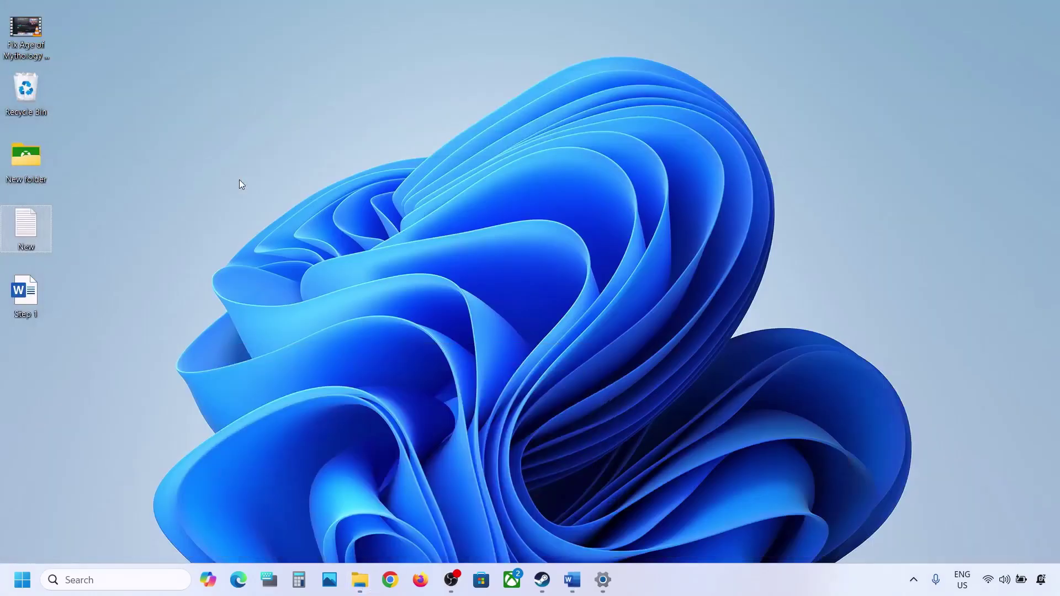
key(ctrl+v)
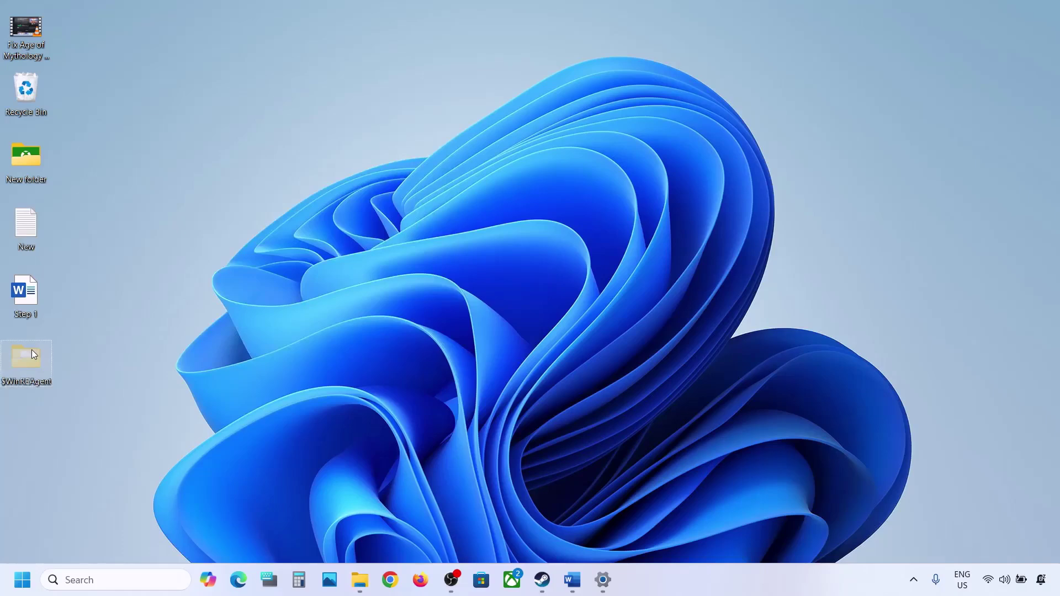
Step: Return to the C: drive in File Explorer and delete the original $WinREAgent folder
click(359, 580)
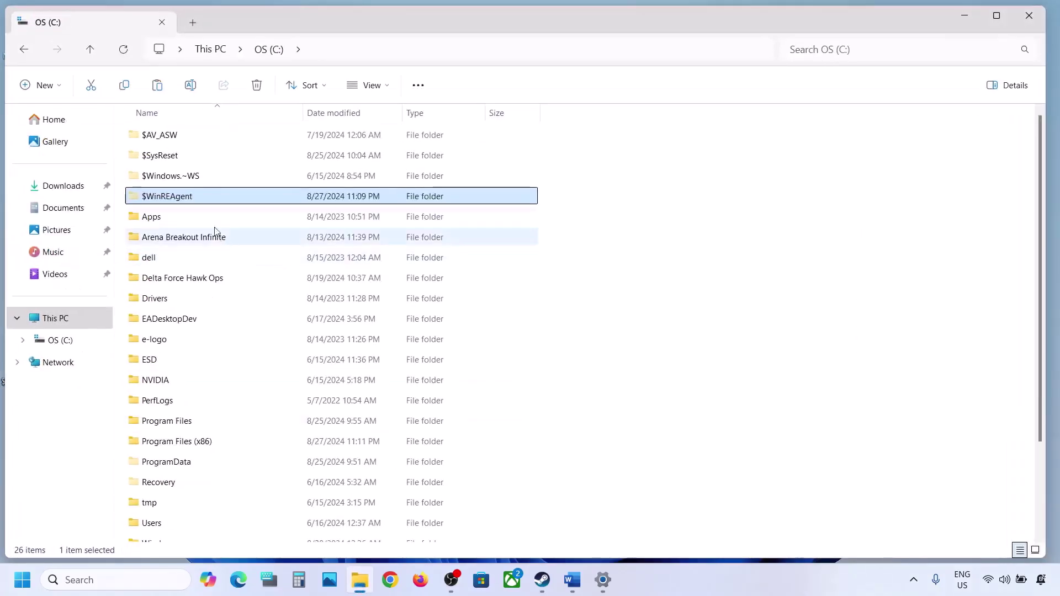
right_click(180, 199)
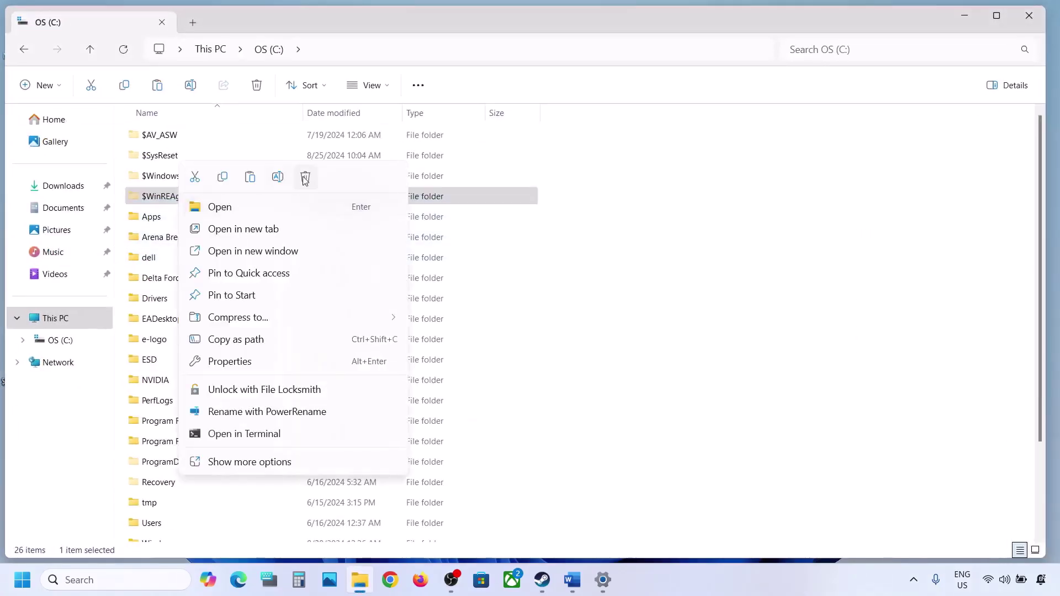
click(305, 177)
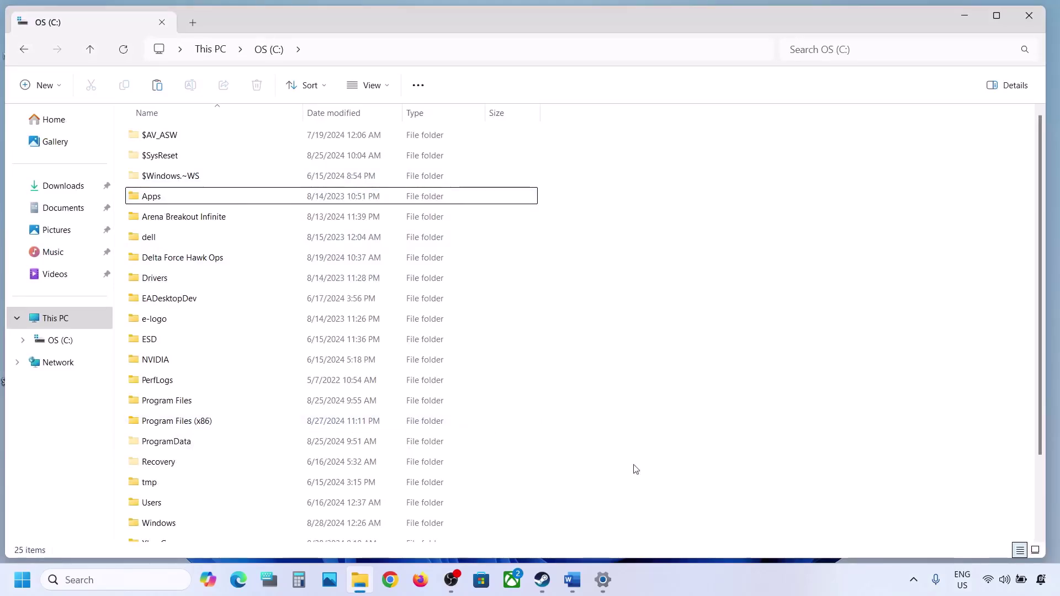
Step: Switch to Settings, open the main Windows Update page, and check for updates
click(602, 580)
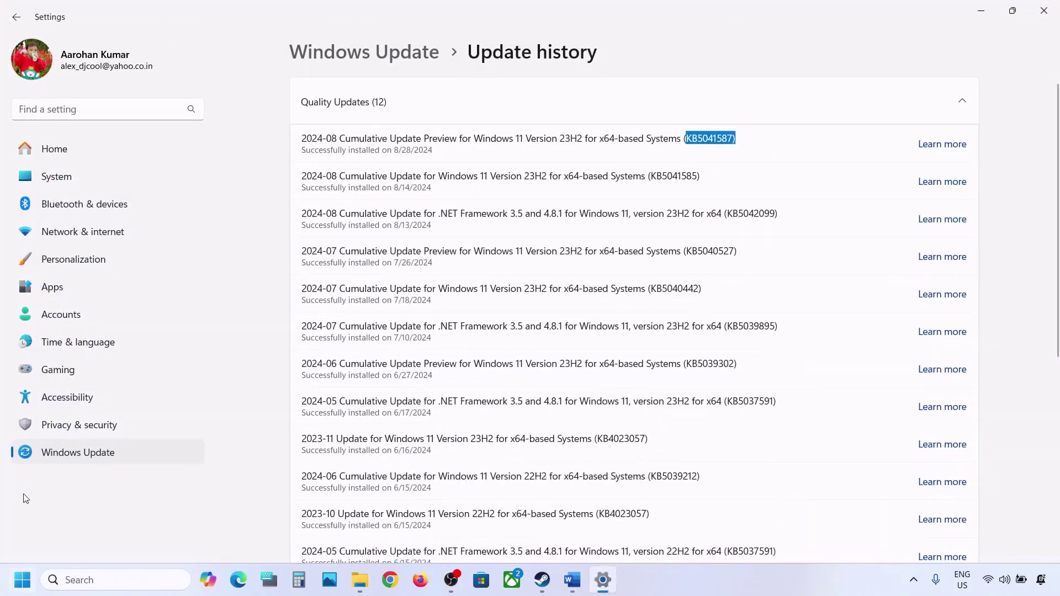
click(86, 457)
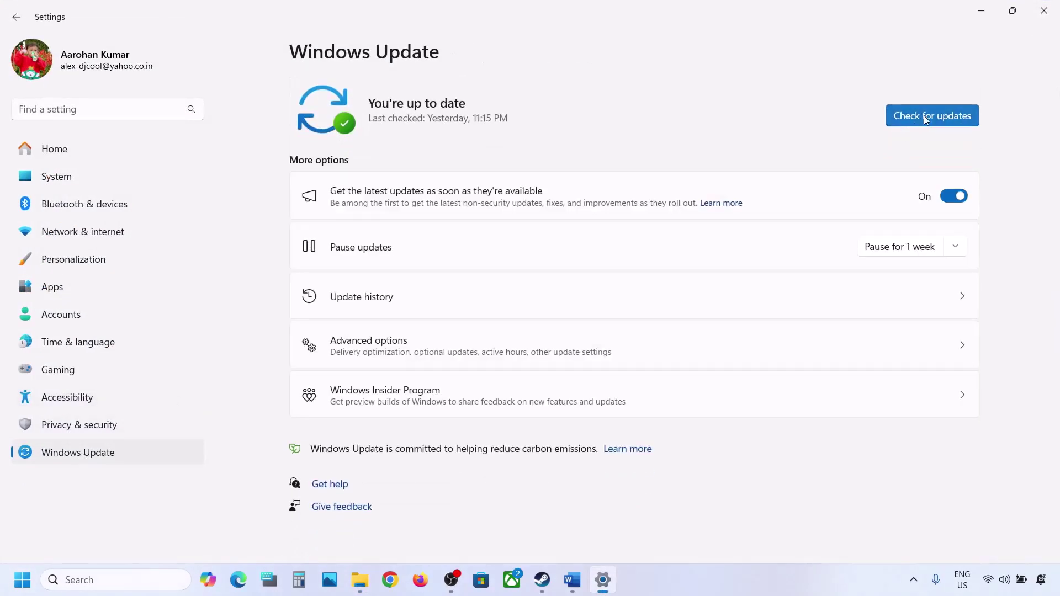
click(925, 118)
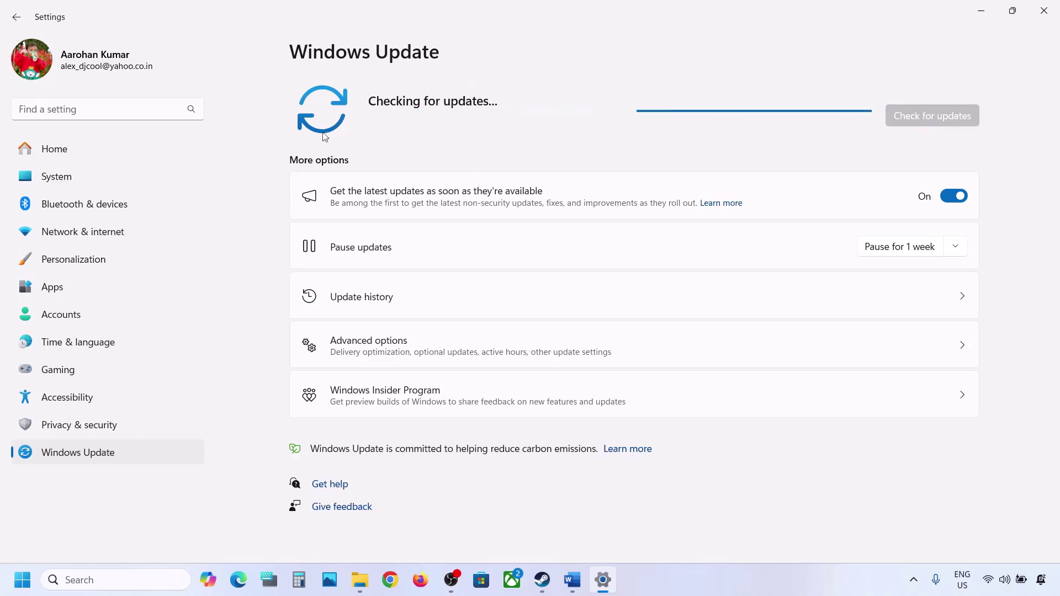
click(22, 580)
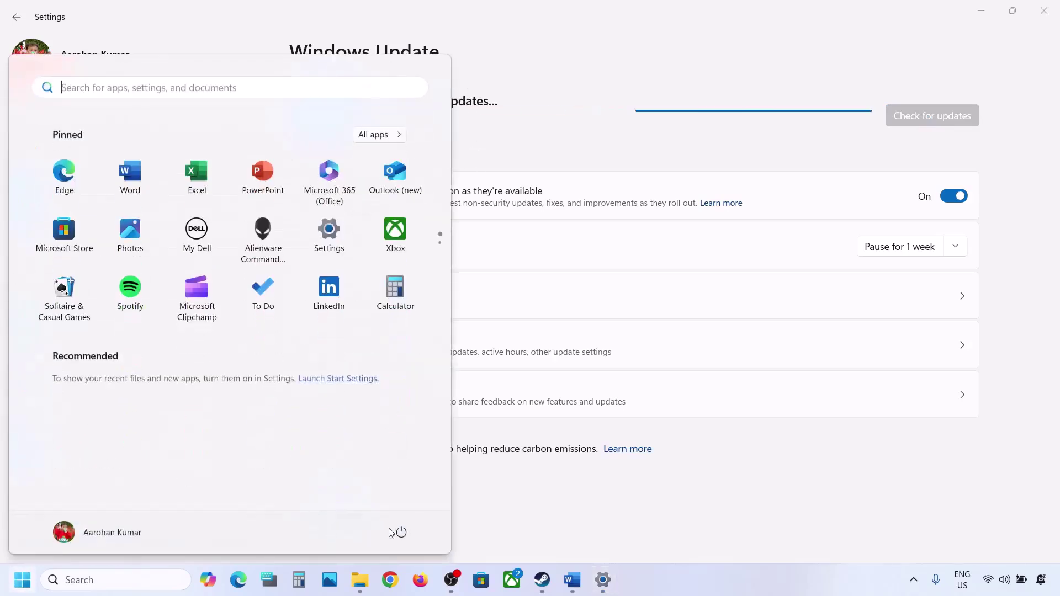
click(401, 532)
key(Escape)
Step: Cut the $WinREAgent folder from the desktop, paste it back onto the C: drive, and close File Explorer
click(359, 579)
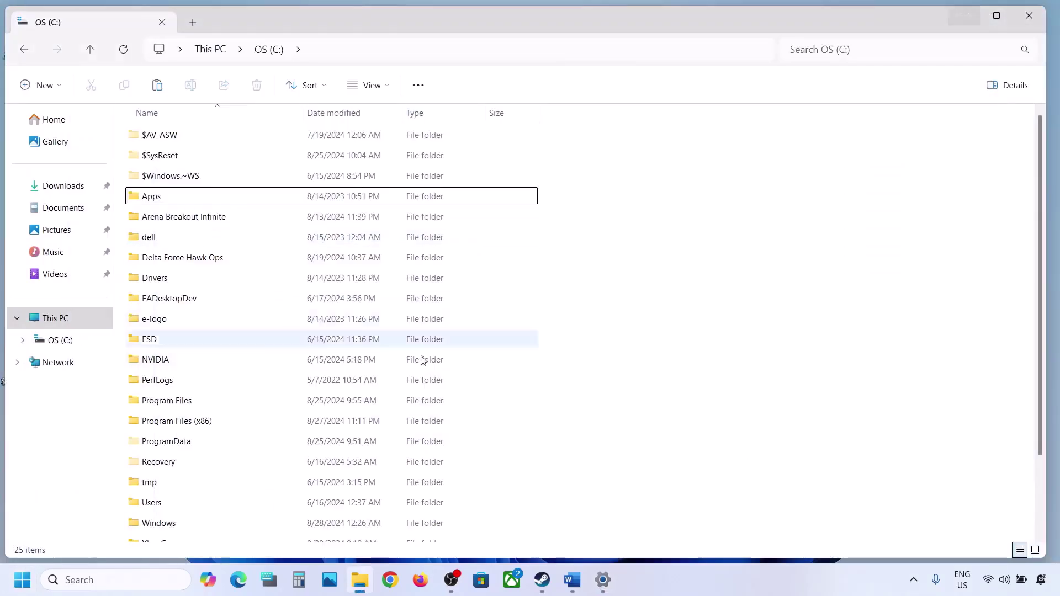
key(super+d)
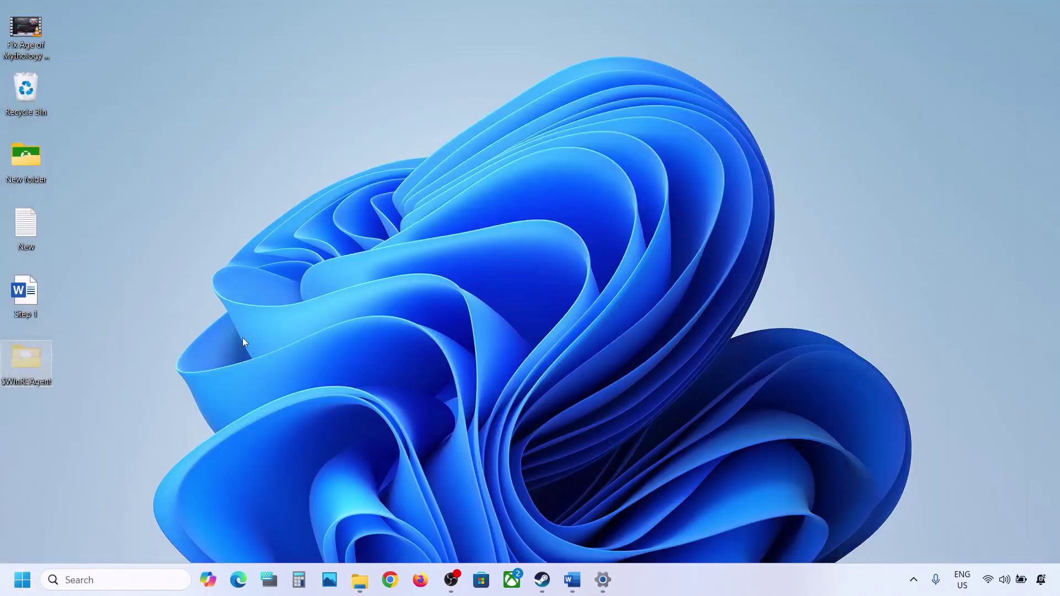
right_click(35, 363)
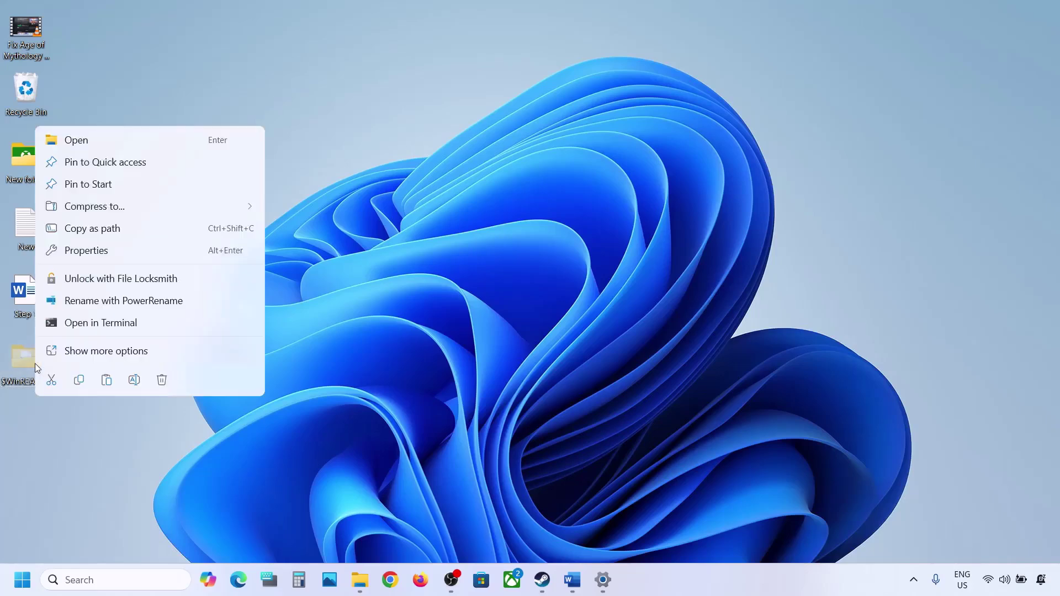
click(59, 382)
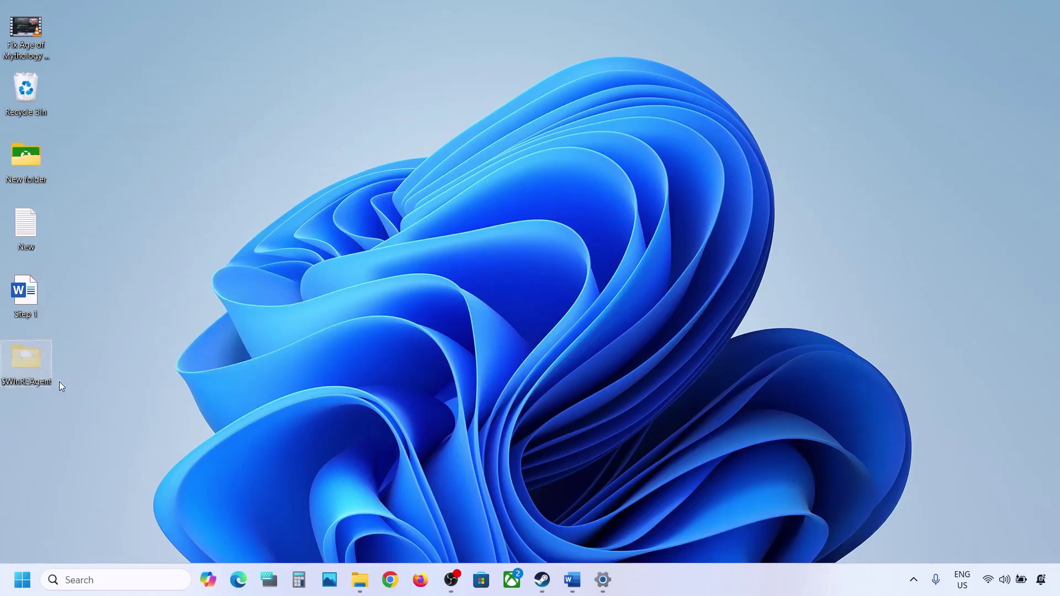
click(360, 579)
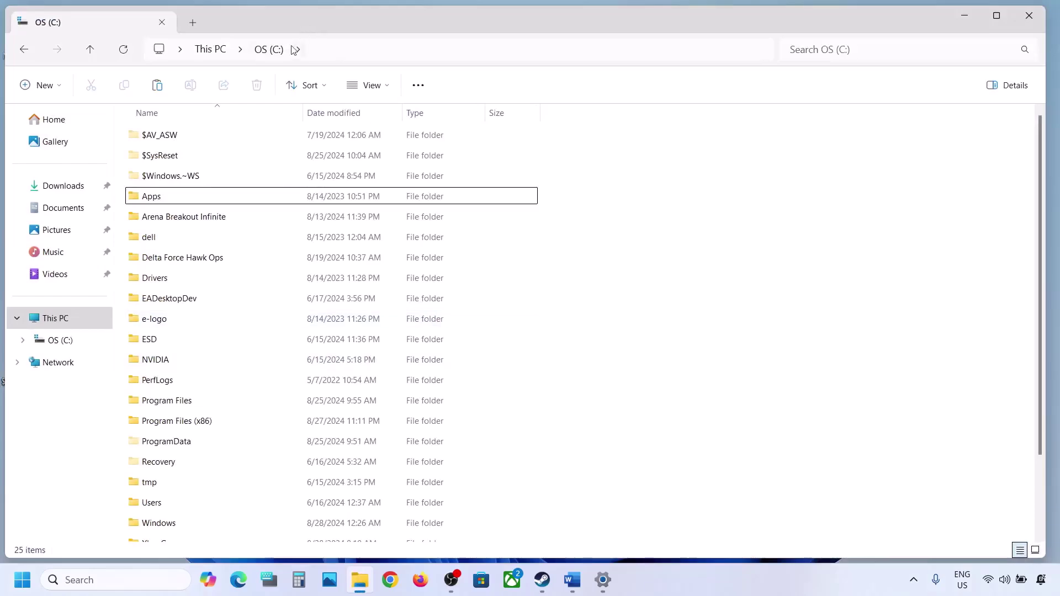
key(ctrl+v)
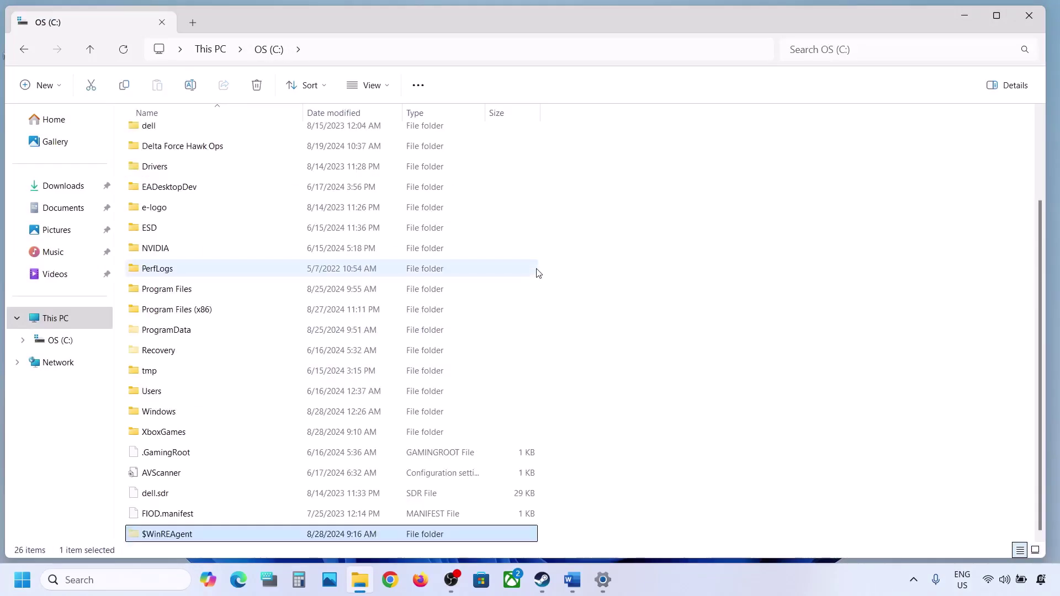
click(1029, 15)
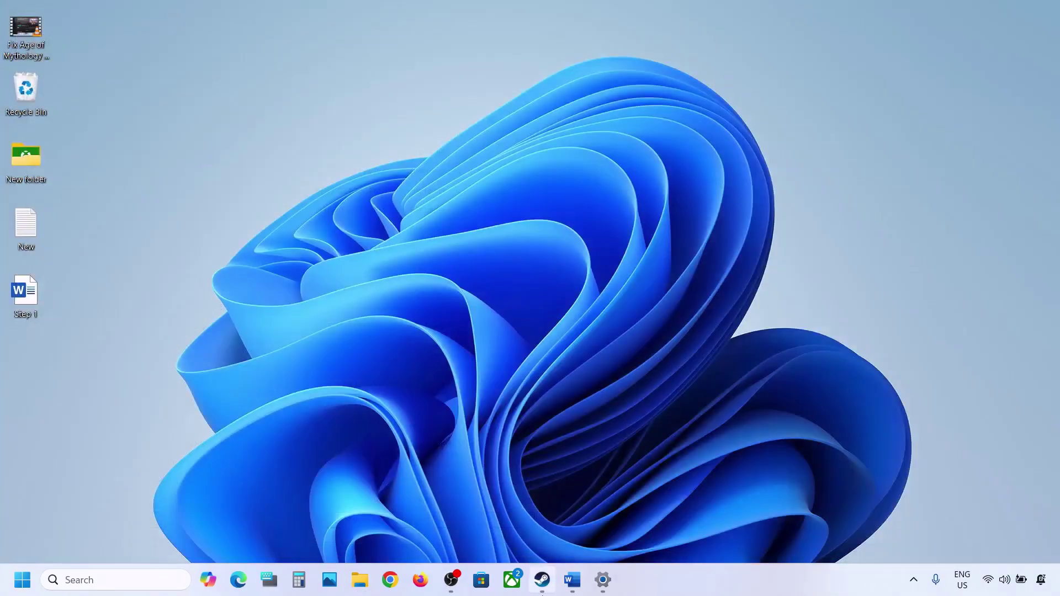
Step: Switch to the Word document and highlight the "Step 3)" label of the Run Update Troubleshooter heading
click(572, 580)
scroll(299, 387, down, 3)
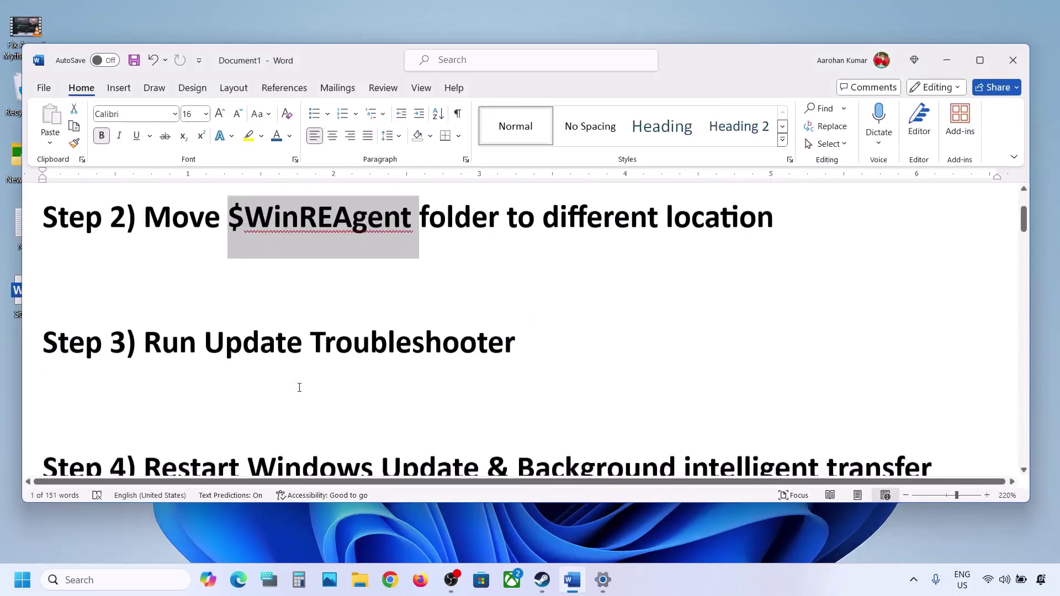
drag(153, 331, 44, 328)
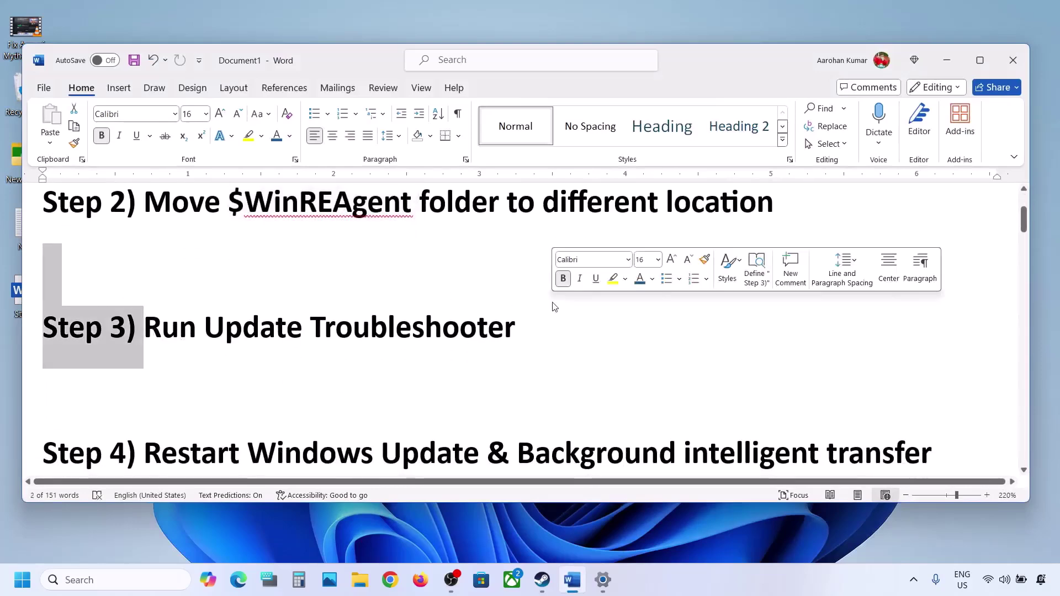
Step: Switch to Settings and run the Windows Update troubleshooter from the system's other troubleshooters
key(alt+Tab)
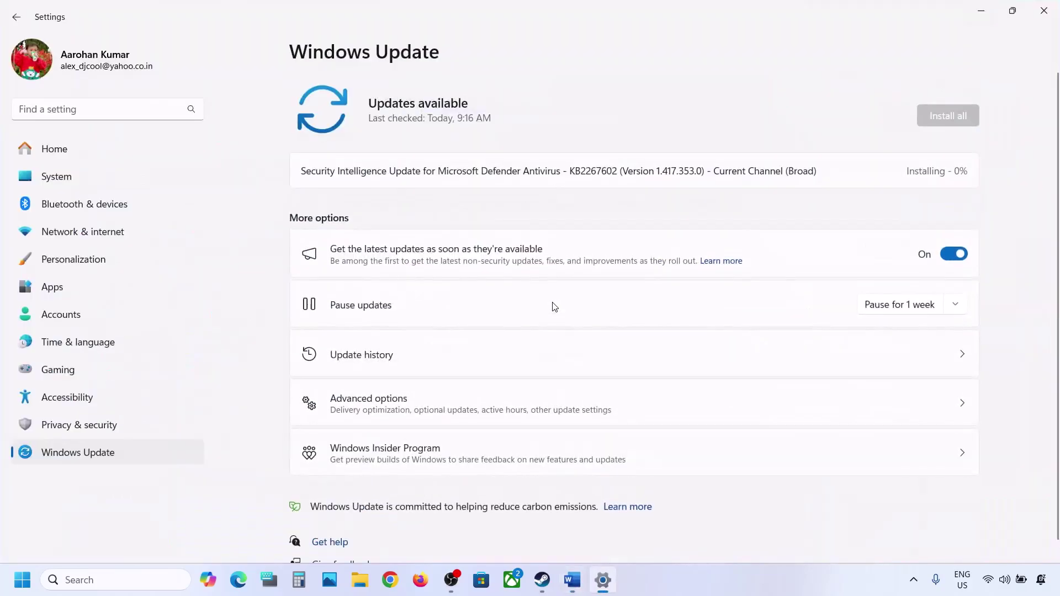
click(82, 182)
scroll(383, 363, down, 5)
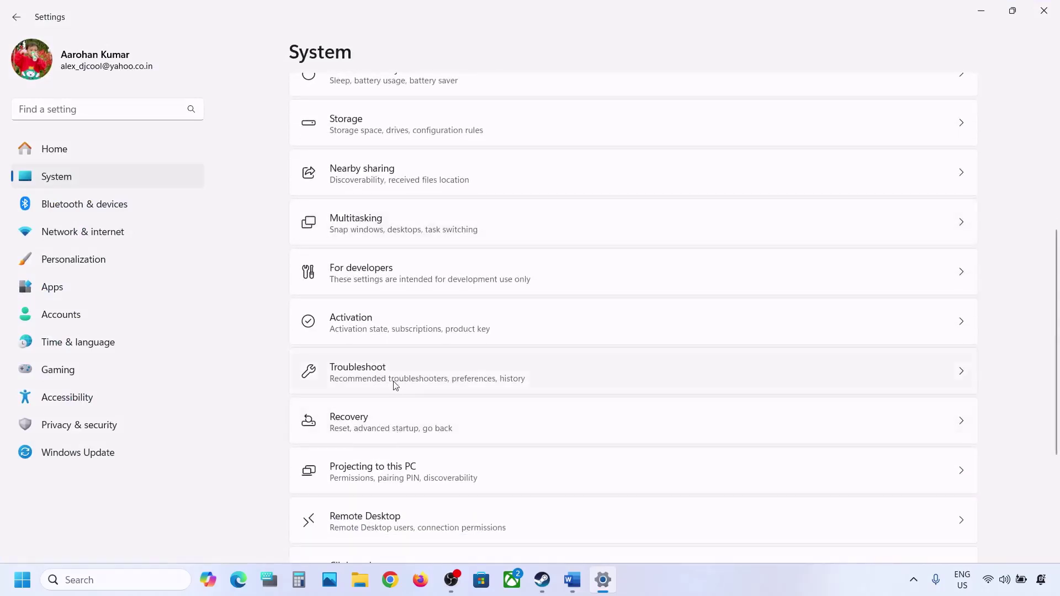
click(395, 385)
click(419, 227)
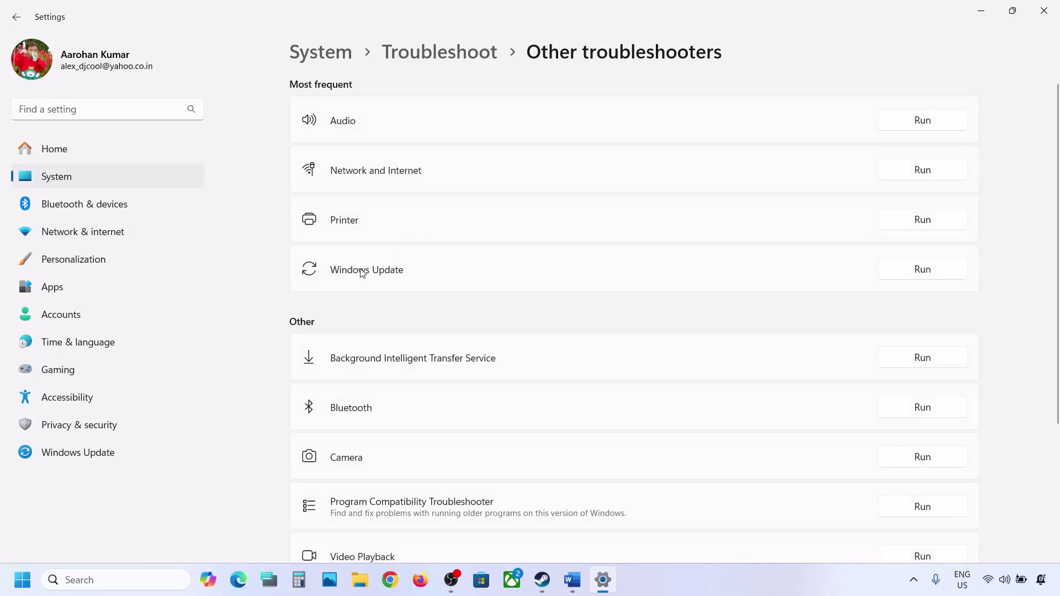
click(938, 275)
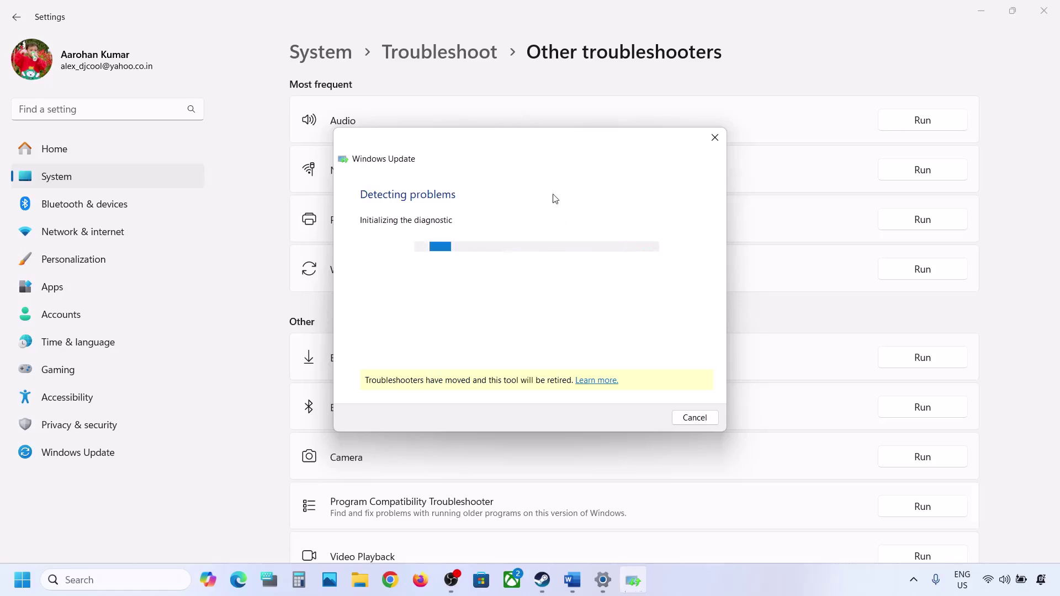
Step: Return to the Word document and highlight the Step 4 text "Restart Windows Update & Background intelligent"
click(571, 579)
scroll(362, 363, down, 2)
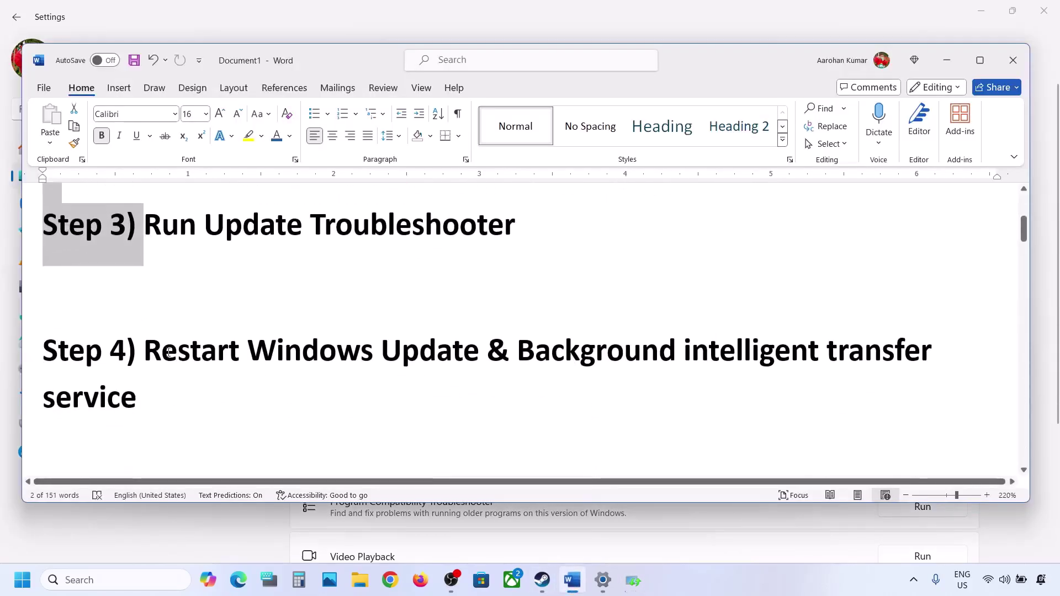
drag(145, 353, 704, 365)
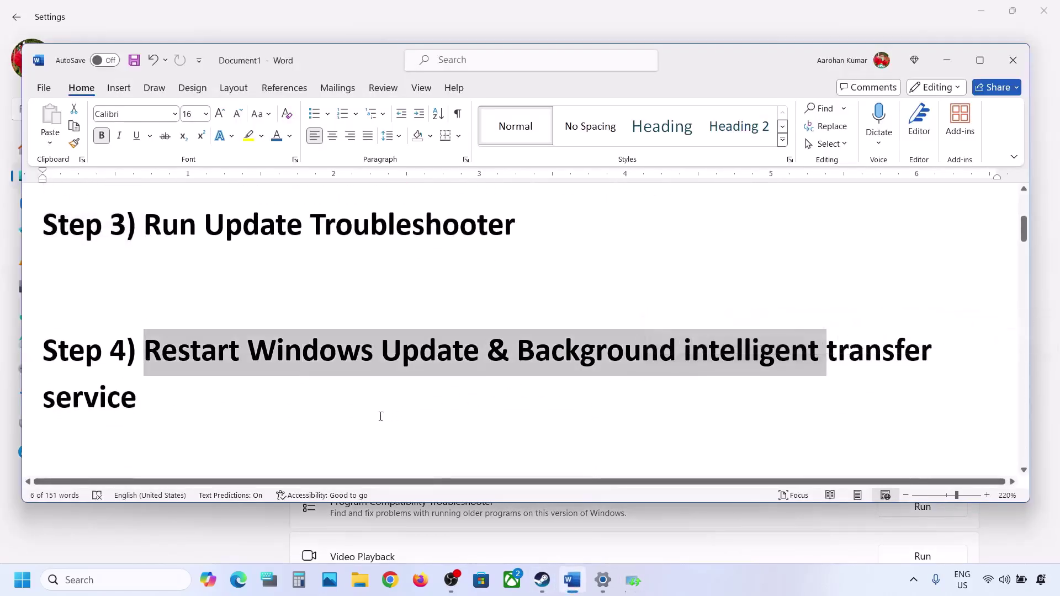
Step: Search Windows for "services", open the Services console, and select the Windows Update service
click(119, 579)
text(services)
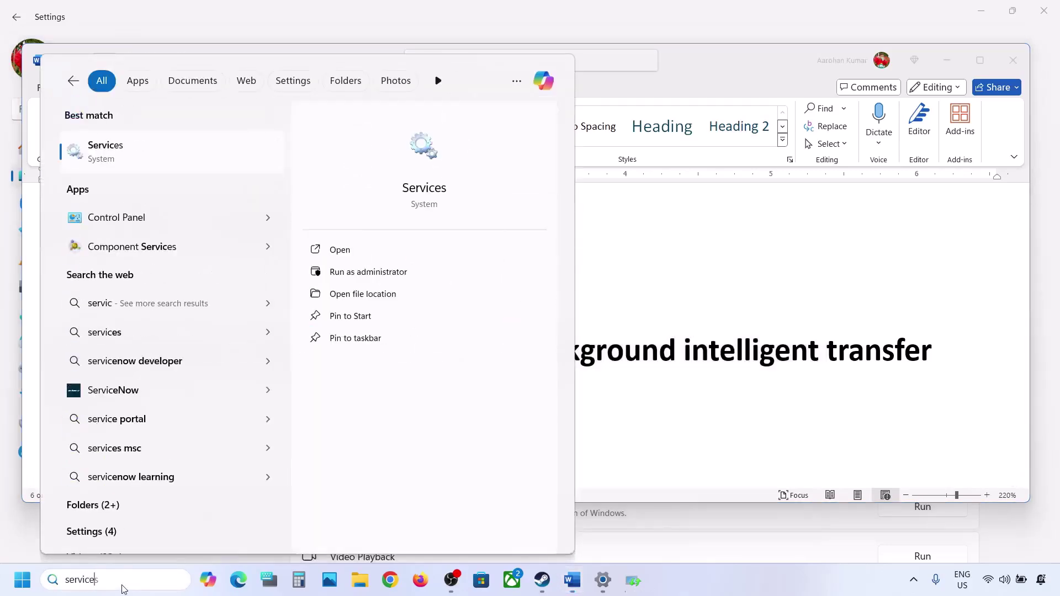
click(116, 147)
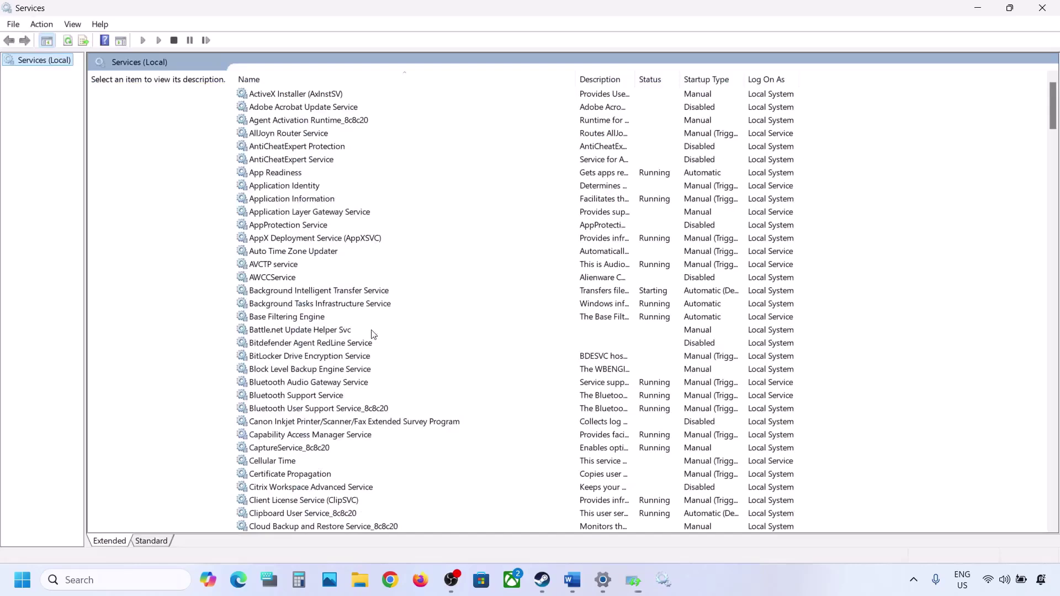
click(361, 370)
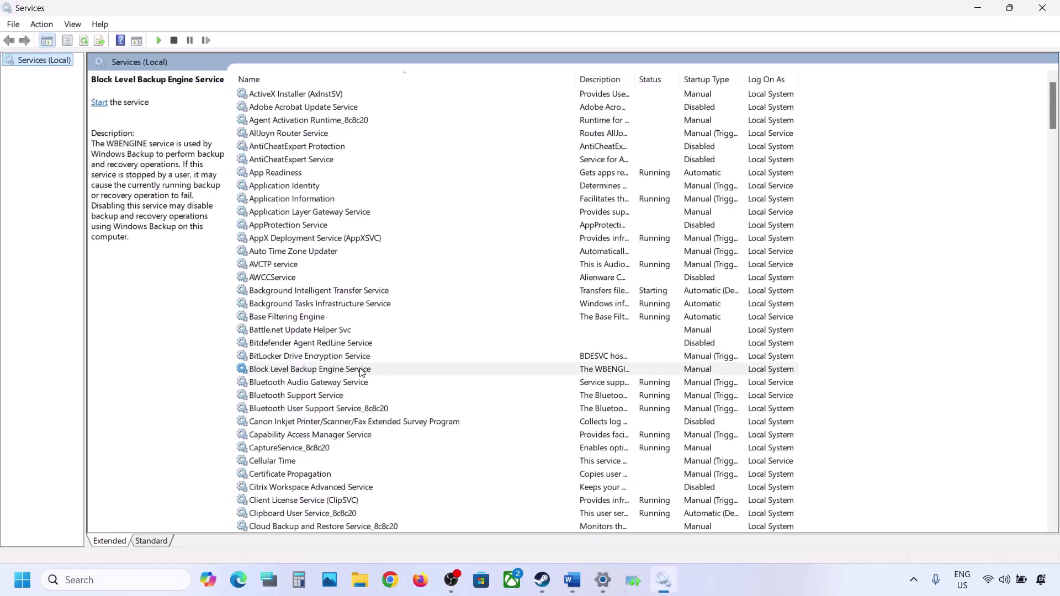
key(w)
scroll(362, 371, down, 7)
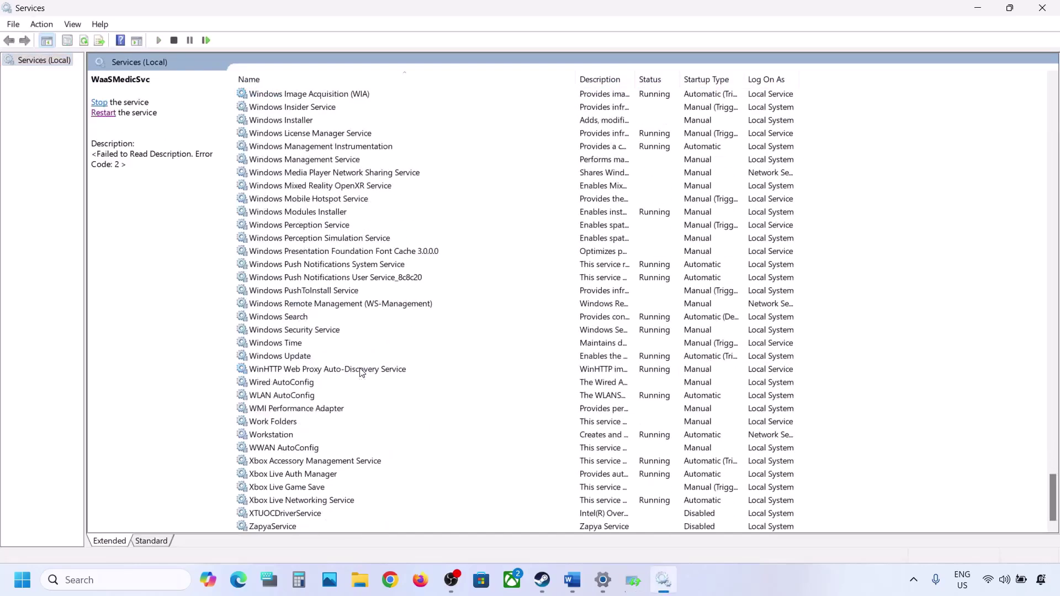
click(289, 358)
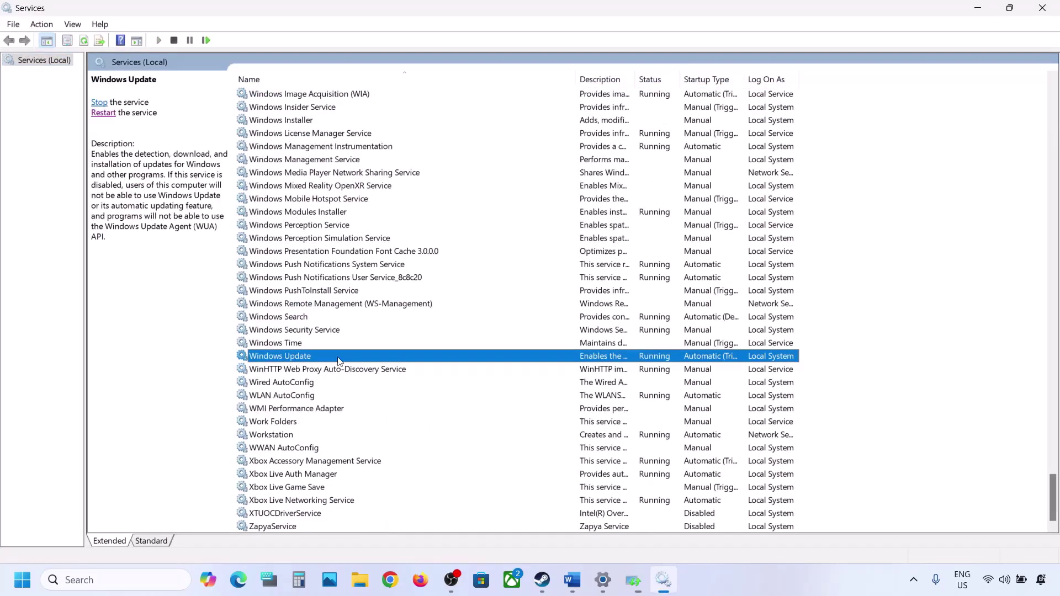
Step: Set the Windows Update service's startup type to Automatic in its properties and apply it
double_click(374, 361)
click(504, 273)
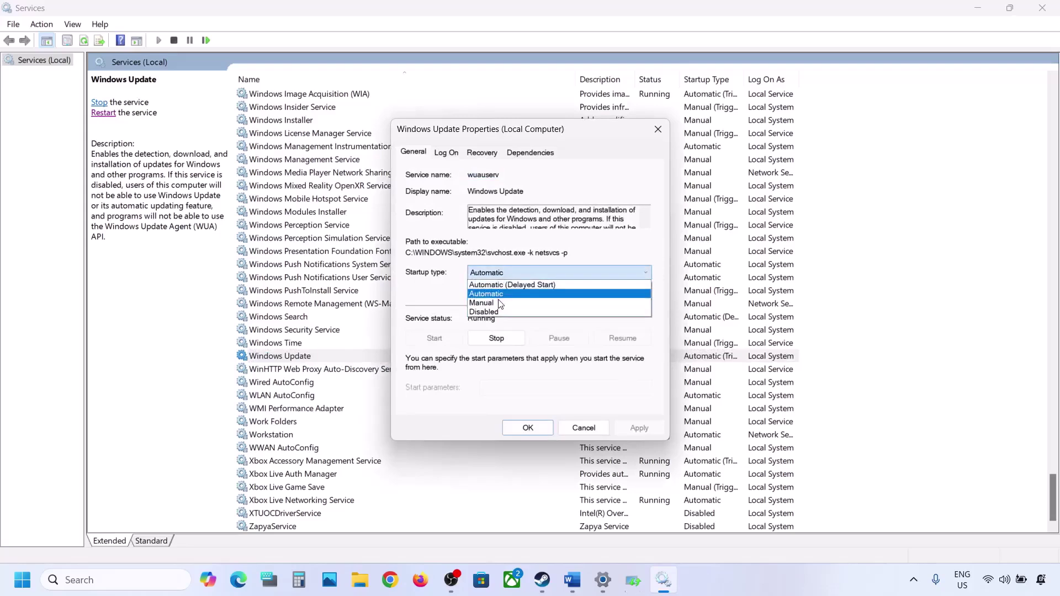
click(499, 293)
click(629, 425)
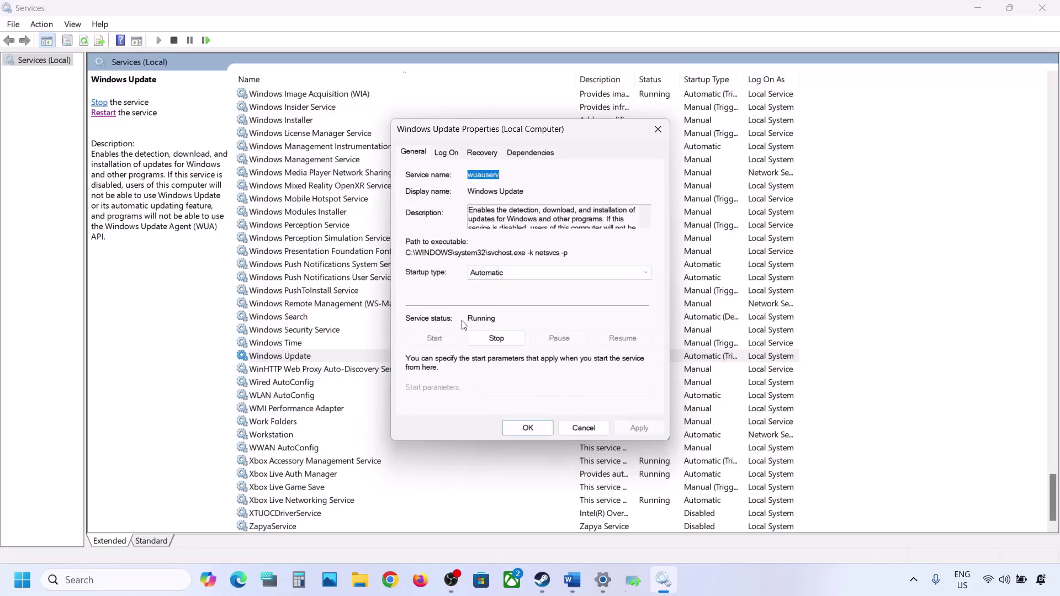
click(526, 429)
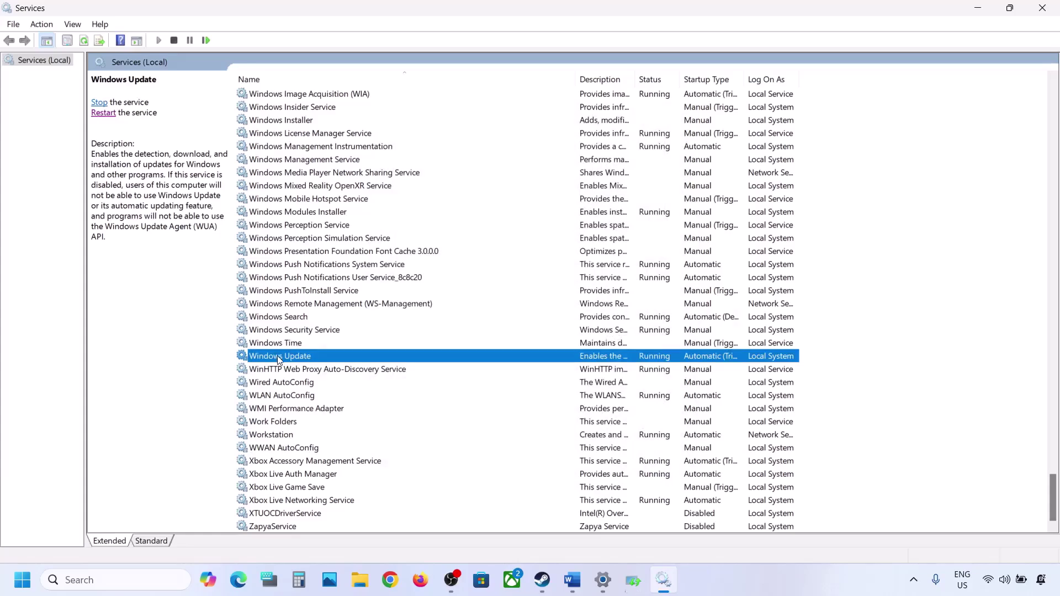
Step: Close the Windows Update troubleshooter and restart the Windows Update service
click(694, 417)
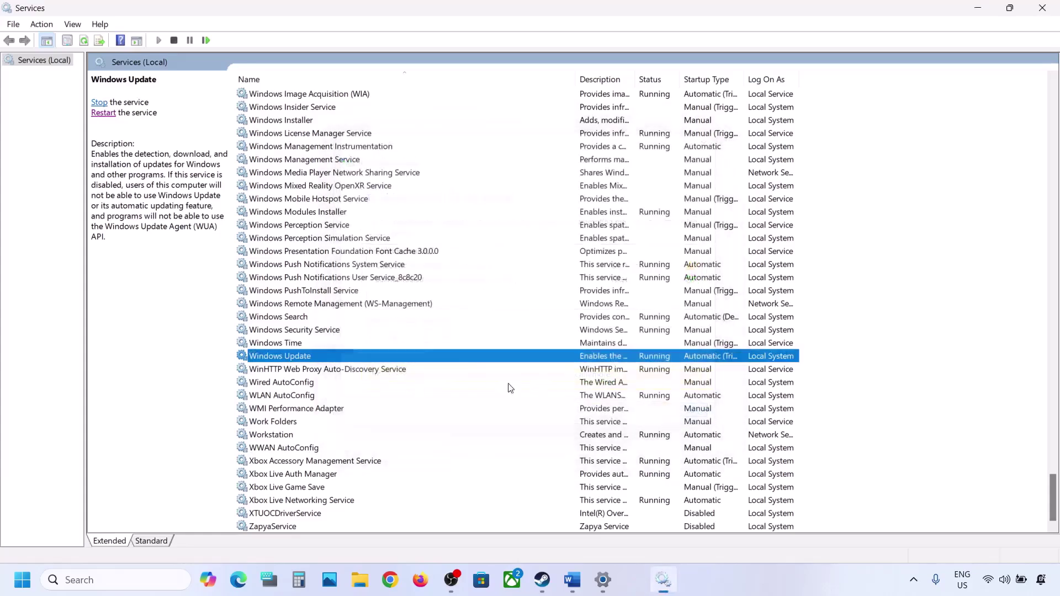
right_click(291, 356)
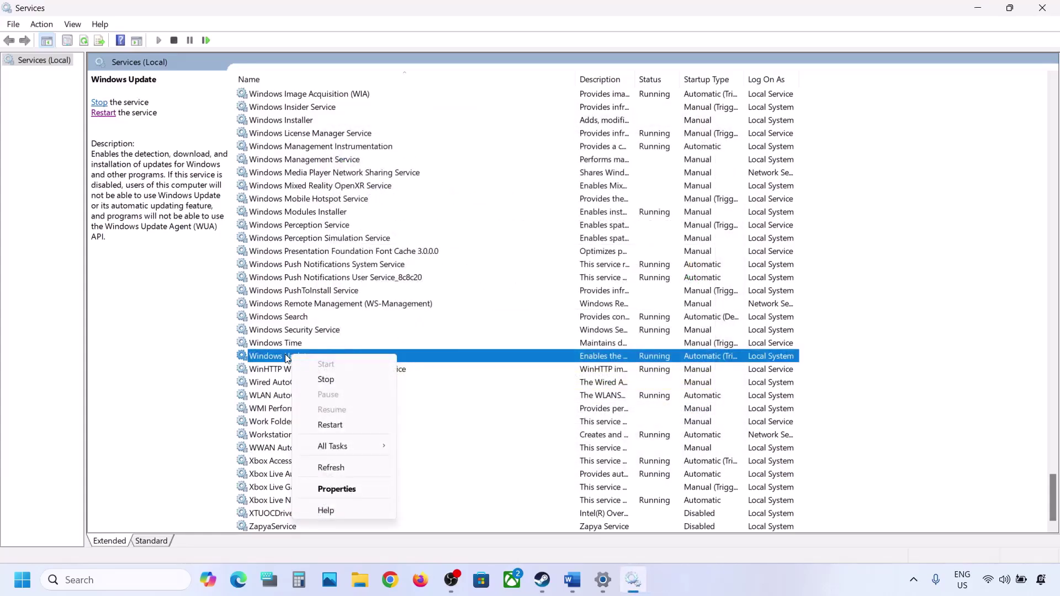
click(340, 425)
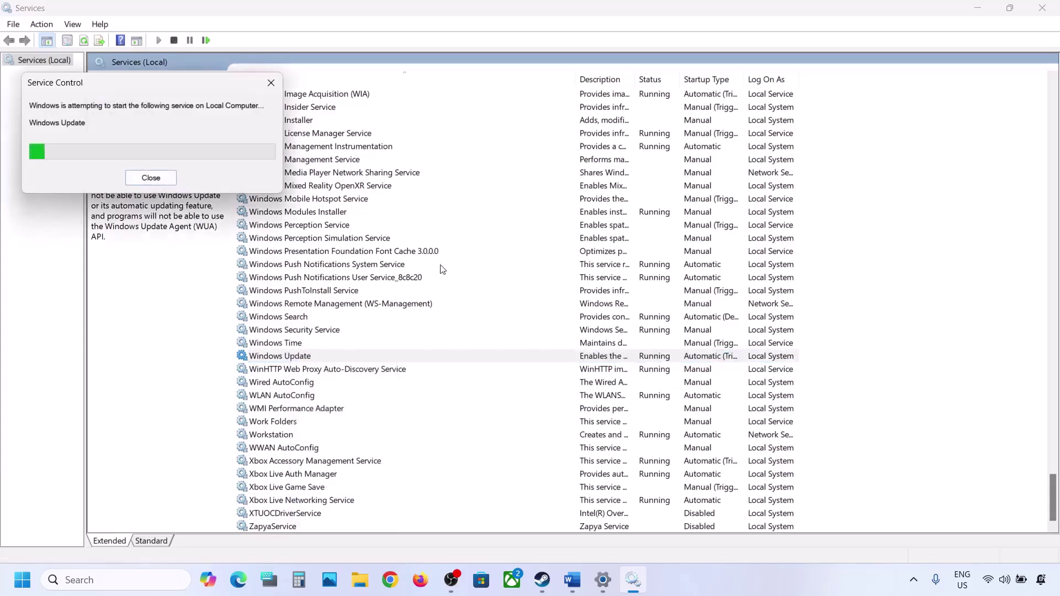
Step: Find the Background Intelligent Transfer Service, set its startup type to Automatic, and apply the change
click(334, 292)
key(b)
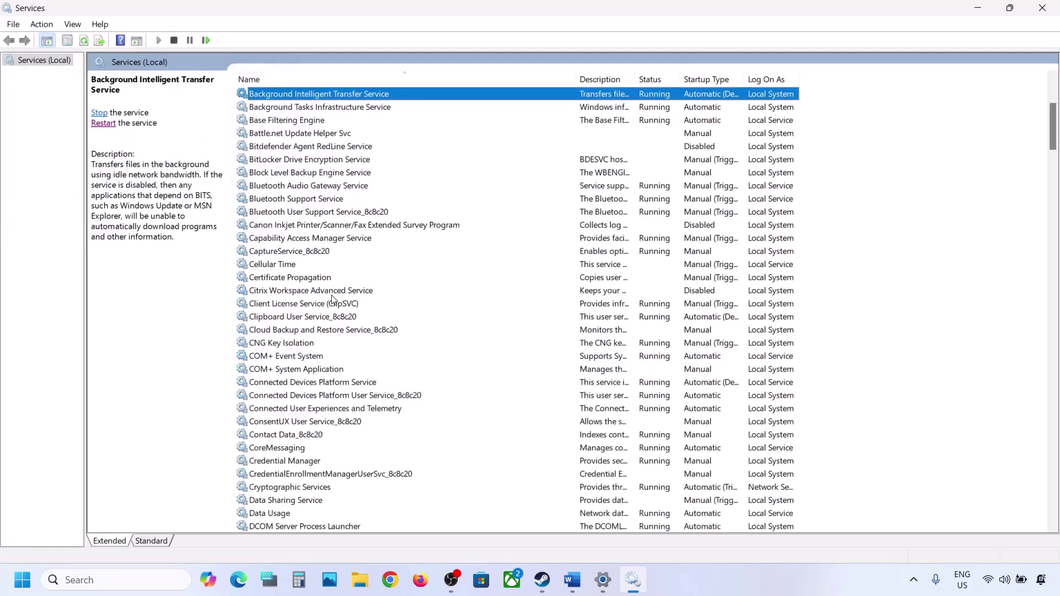
scroll(333, 299, up, 5)
double_click(359, 292)
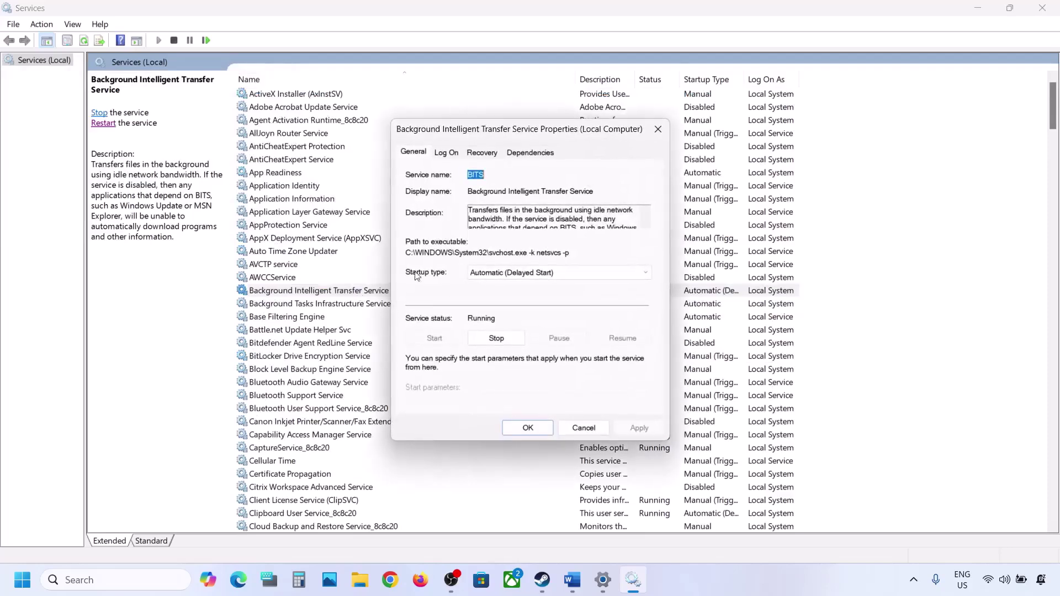
click(517, 274)
click(510, 294)
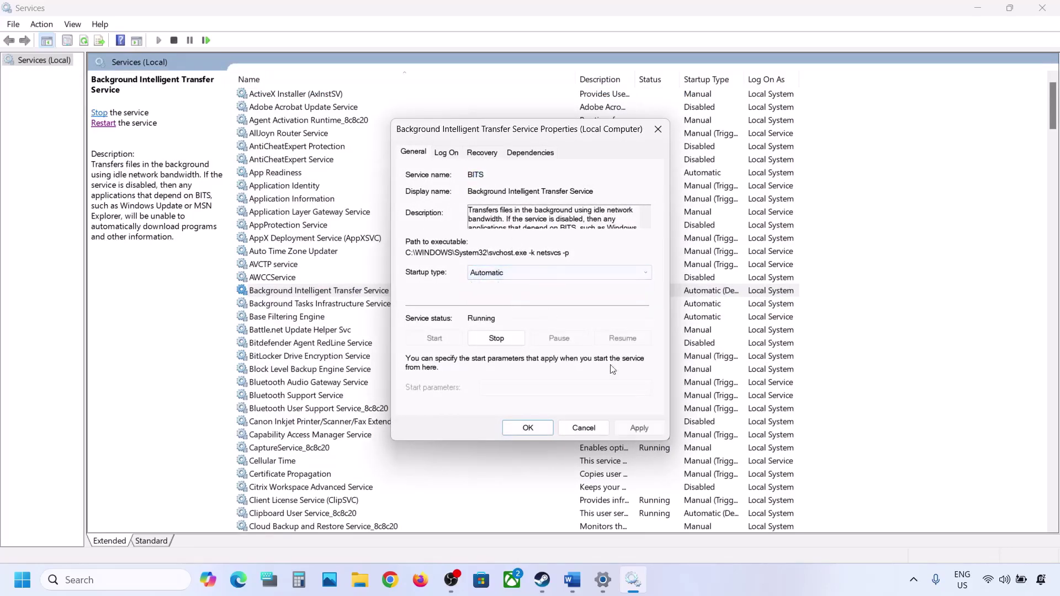
click(627, 429)
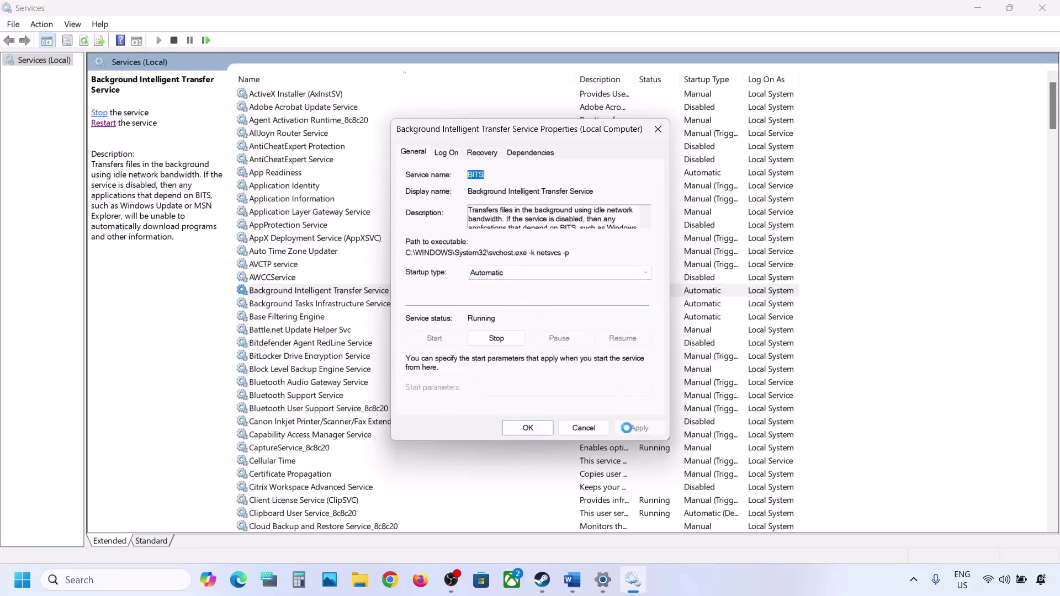
click(518, 429)
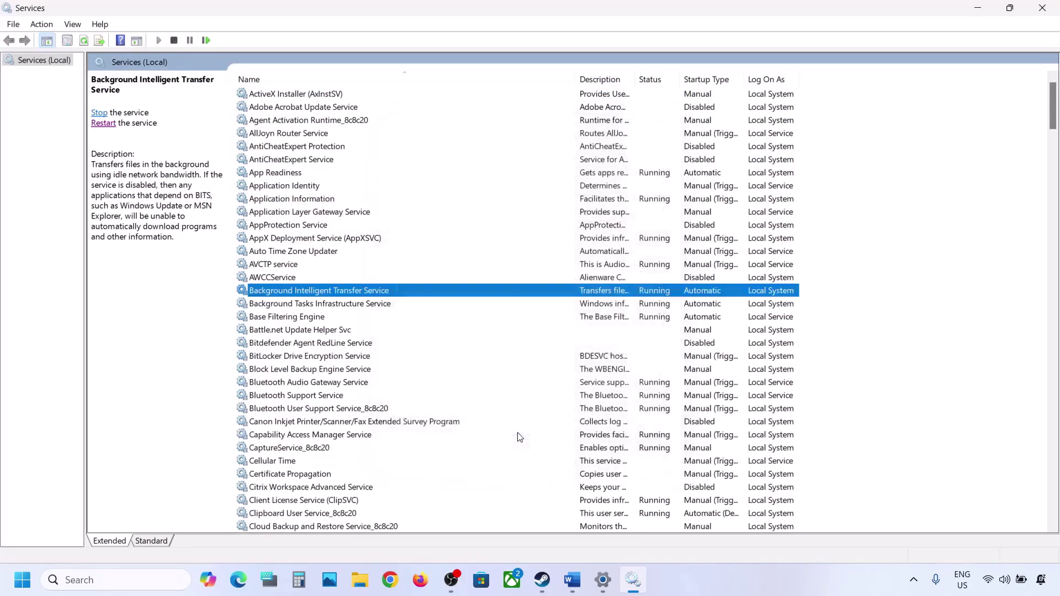
Step: Restart the Background Intelligent Transfer Service
right_click(339, 296)
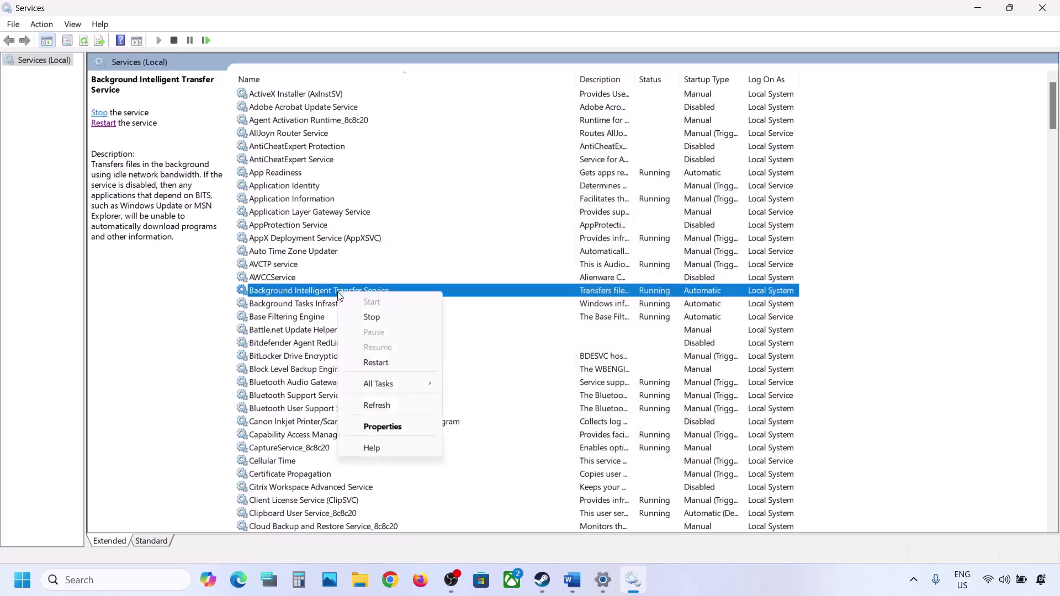
click(390, 364)
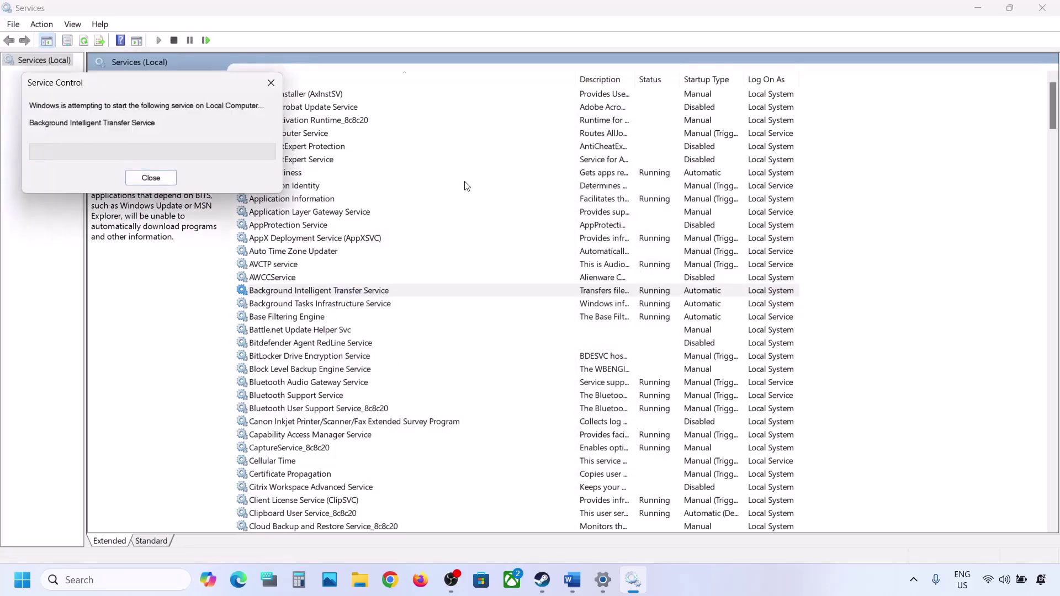
mouse_move(574, 584)
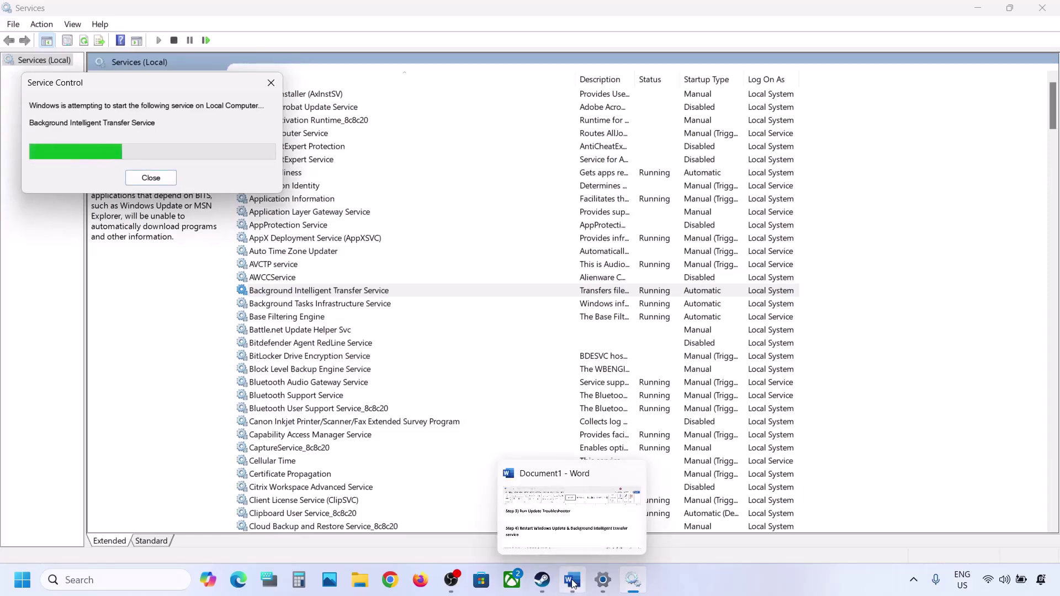
Step: Copy the Windows 11 download page address under Step 5 of the Word document and open it in Chrome
click(574, 583)
scroll(382, 430, down, 2)
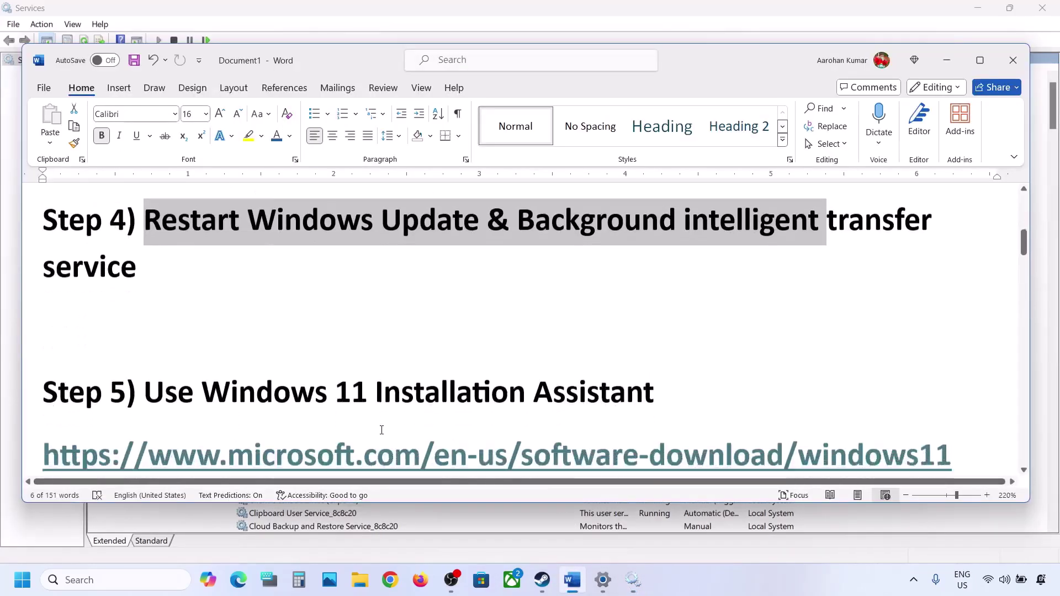
scroll(382, 430, down, 1)
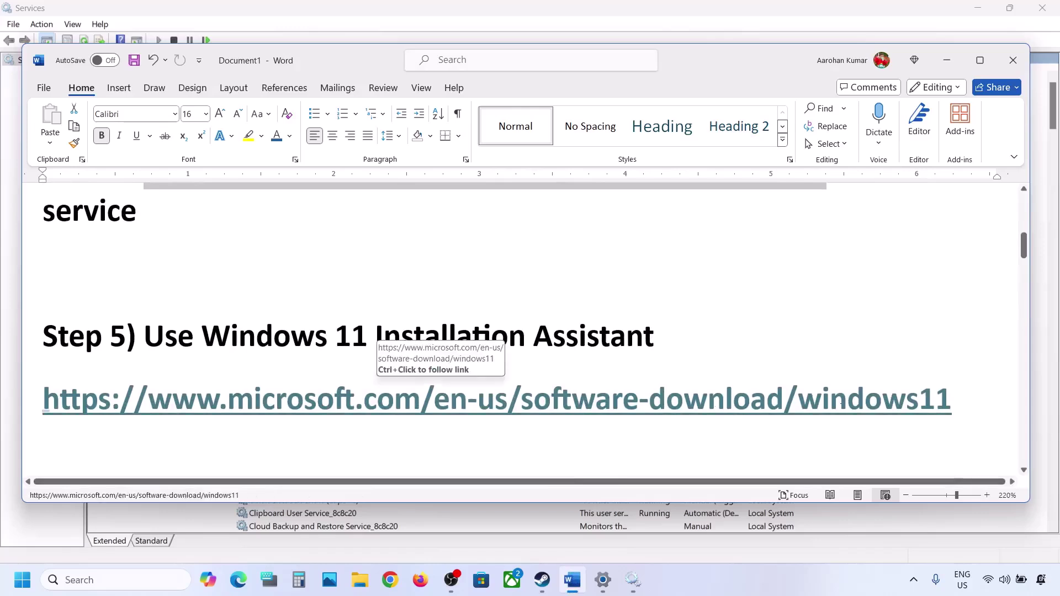
drag(969, 407, 88, 418)
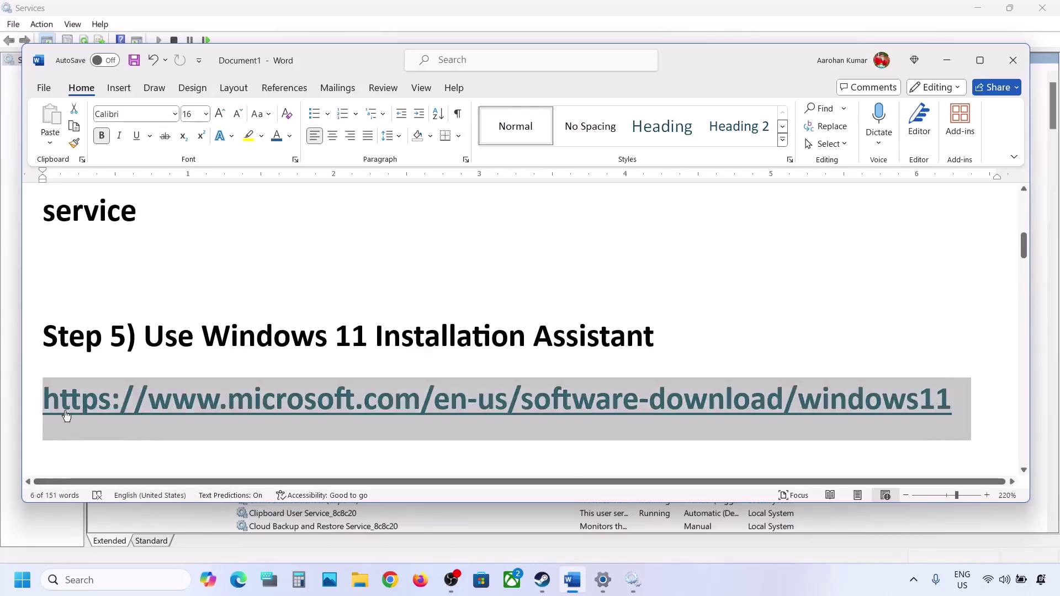
right_click(217, 390)
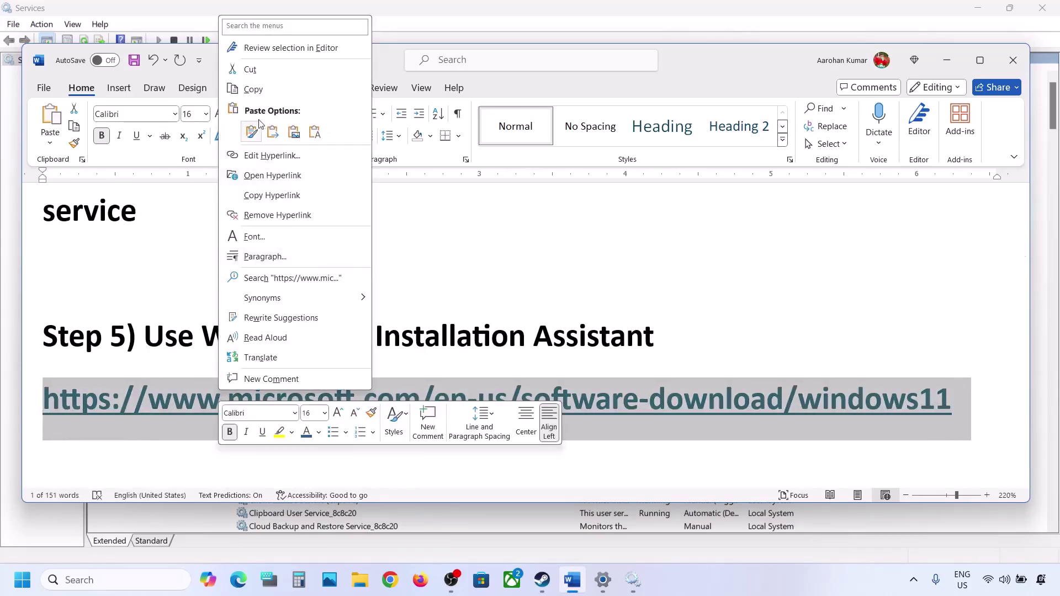
click(254, 89)
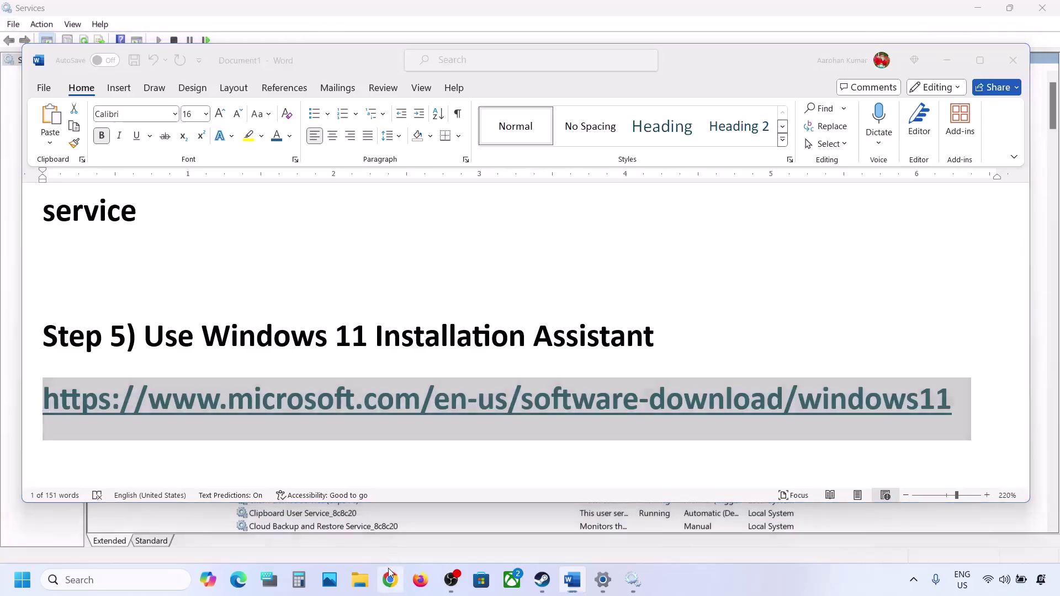
click(389, 574)
key(ctrl+v)
key(Return)
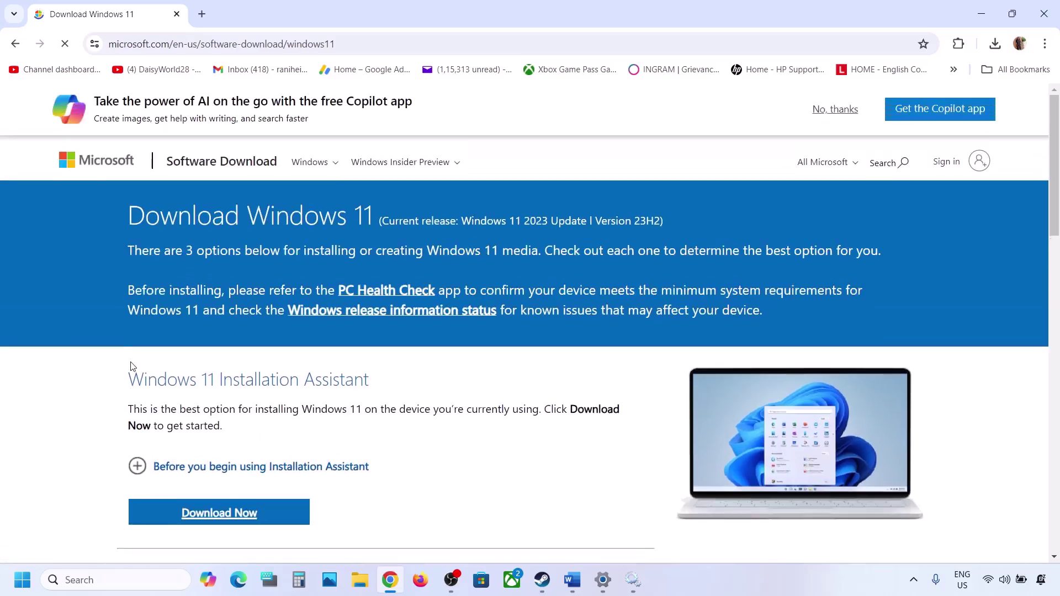
Step: Download the Windows 11 Installation Assistant from the Microsoft page and launch the downloaded file
drag(132, 376, 406, 374)
scroll(379, 360, down, 3)
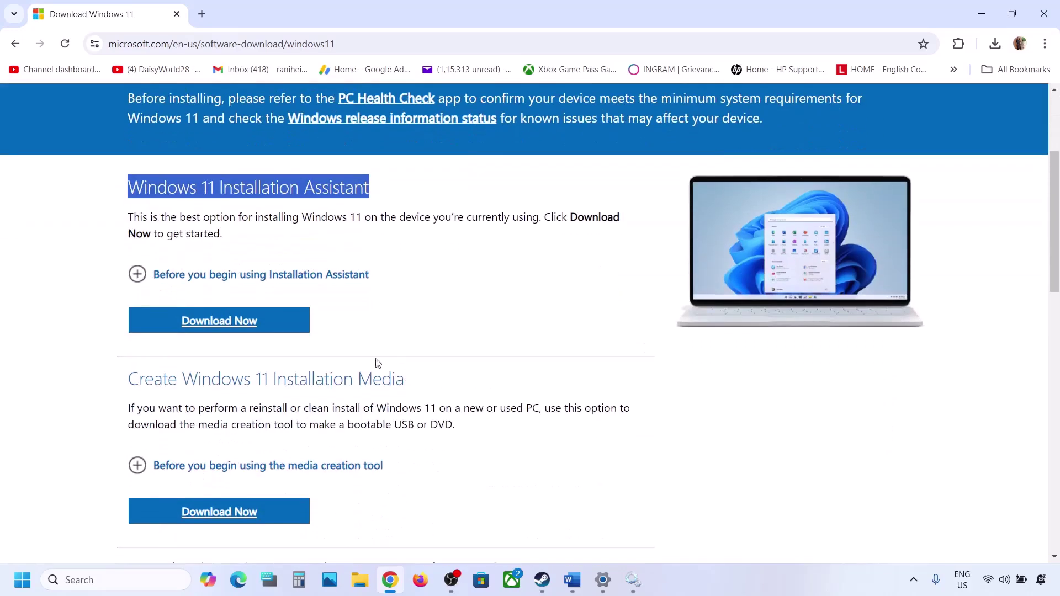
click(239, 328)
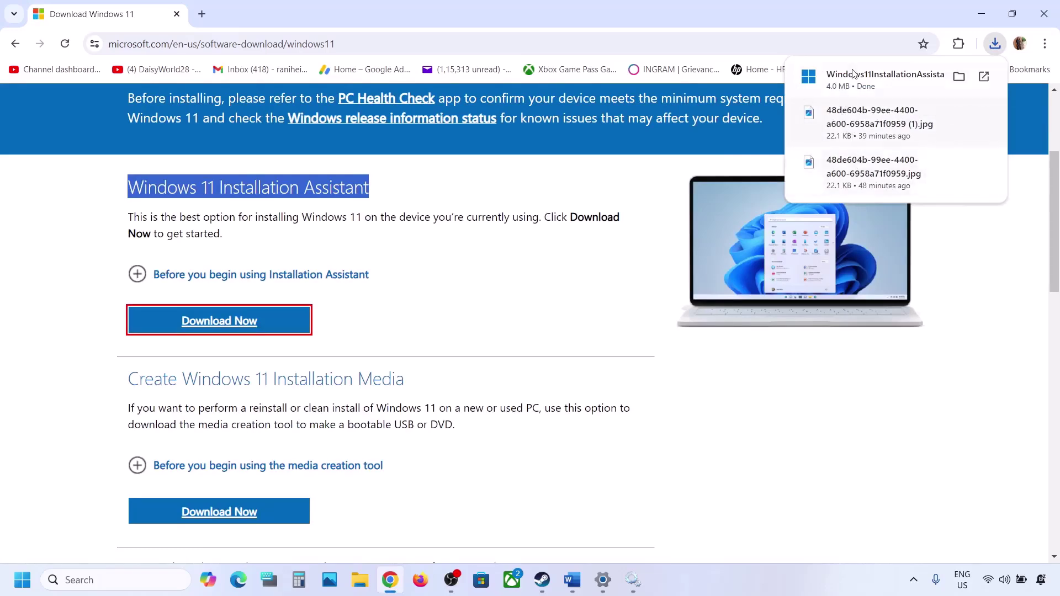
click(817, 82)
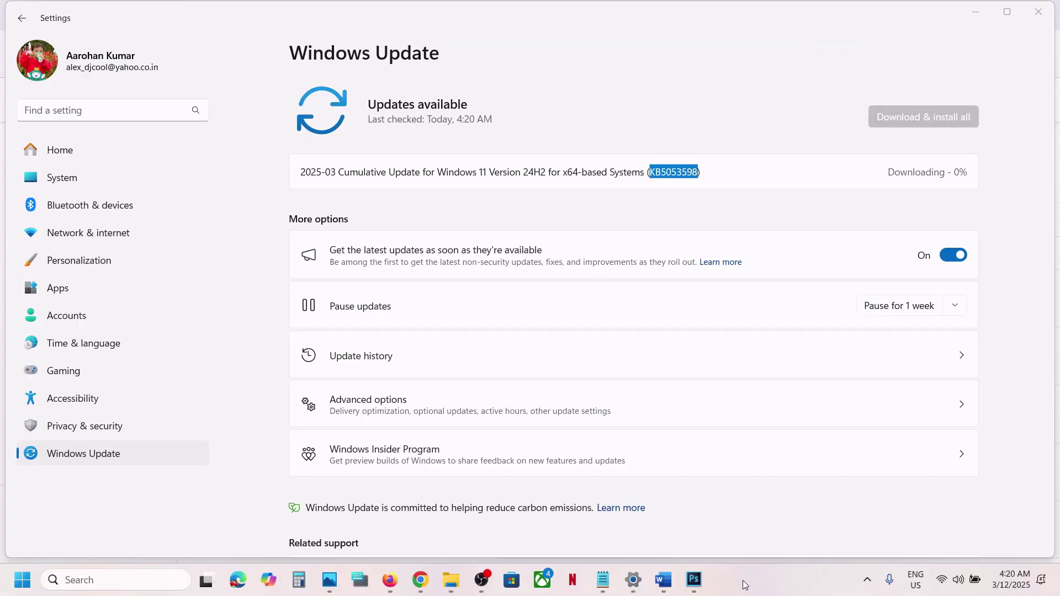
Step: Copy the Microsoft Update Catalog address under Step 6 of the Word document and open it in a new, maximized Chrome window
click(663, 580)
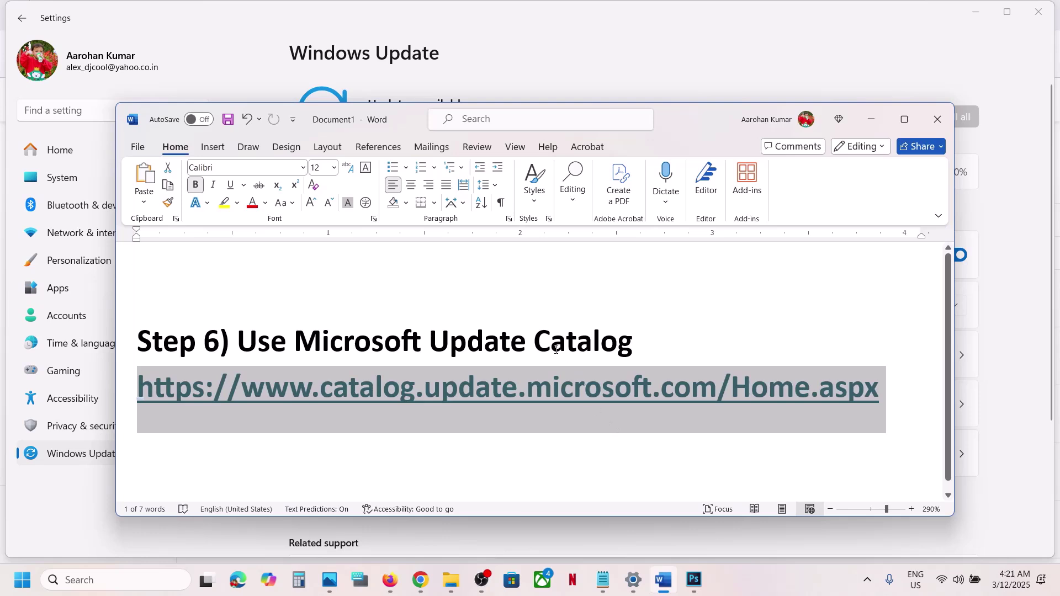
right_click(710, 403)
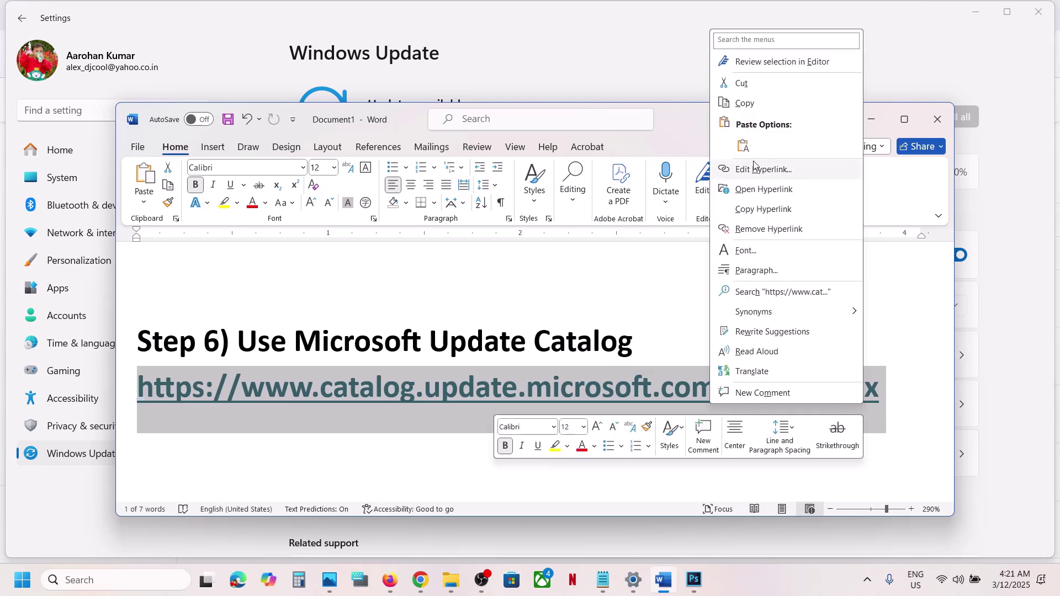
click(744, 103)
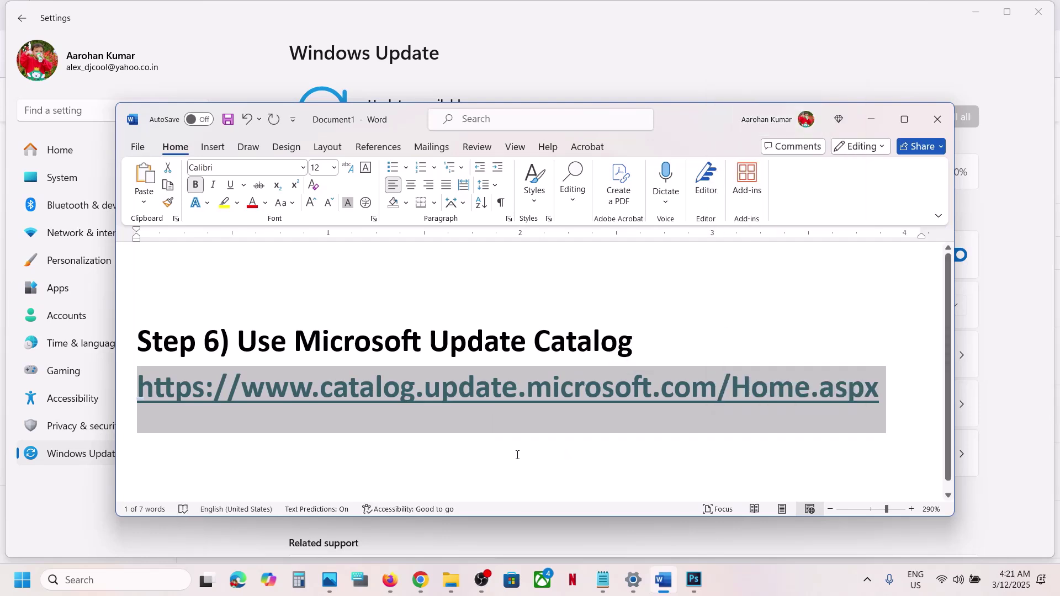
right_click(420, 579)
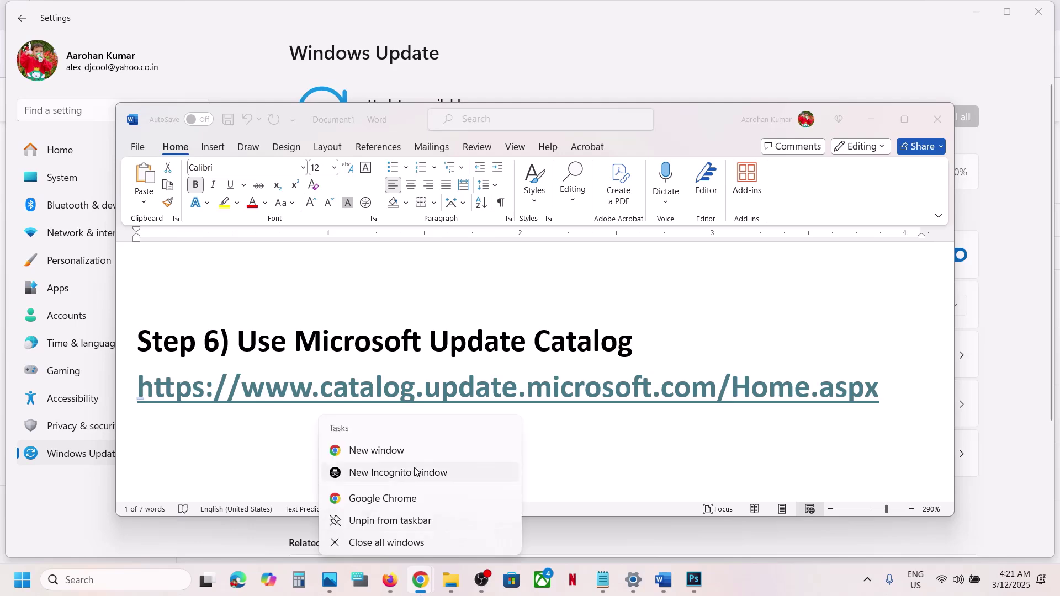
click(394, 451)
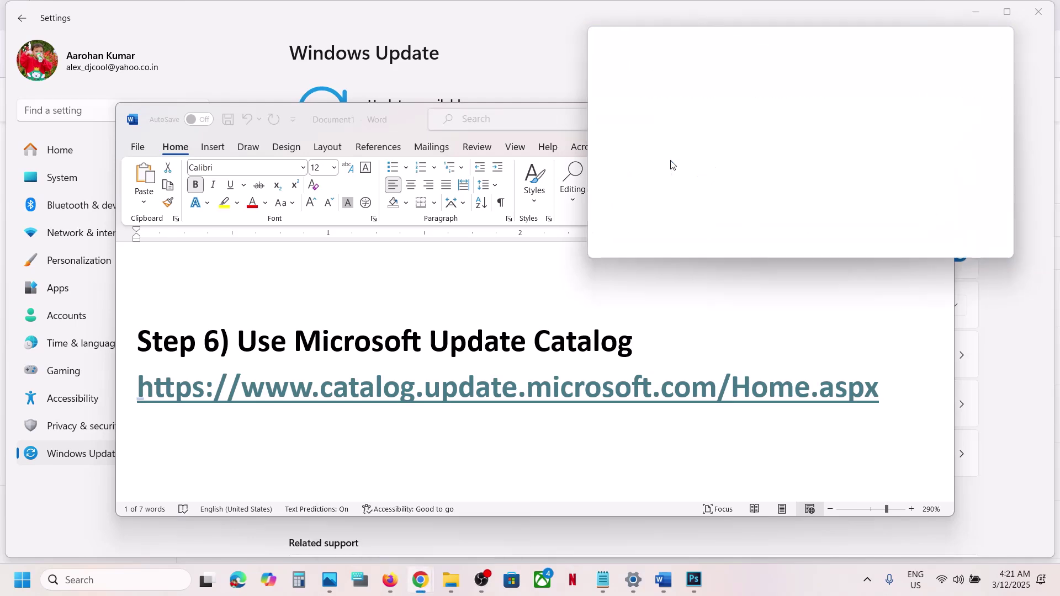
key(ctrl+v)
key(Return)
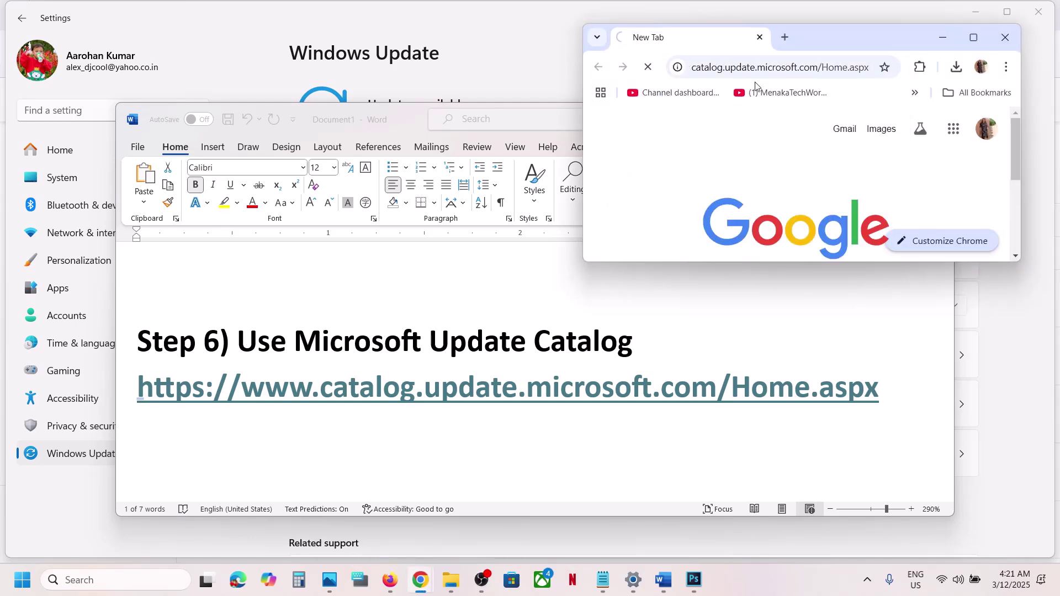
click(973, 37)
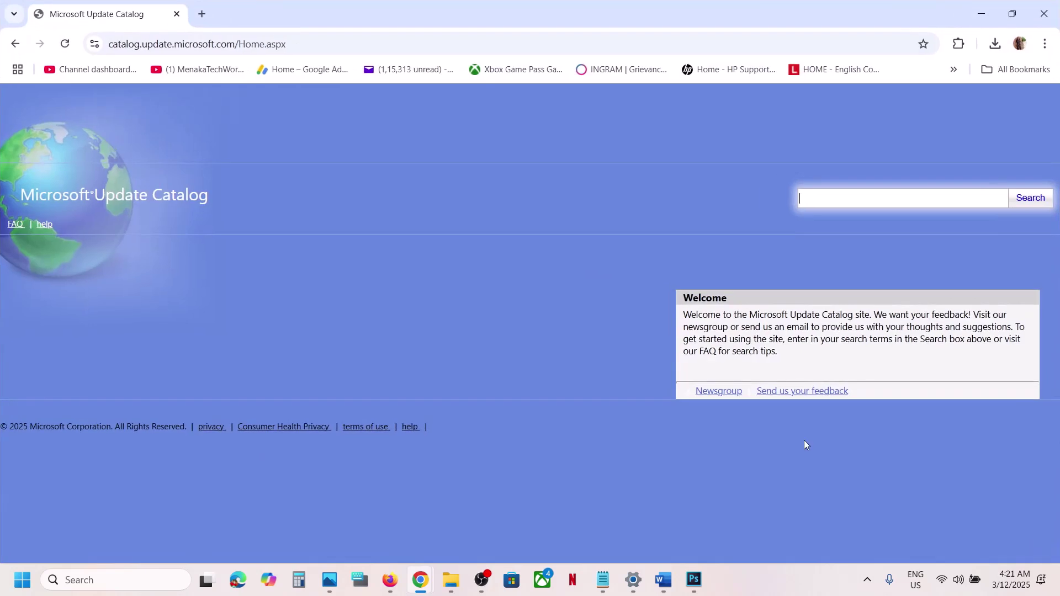
Step: Check the pending update's KB number in Windows Update settings and search the Microsoft Update Catalog for KB5053598
click(633, 580)
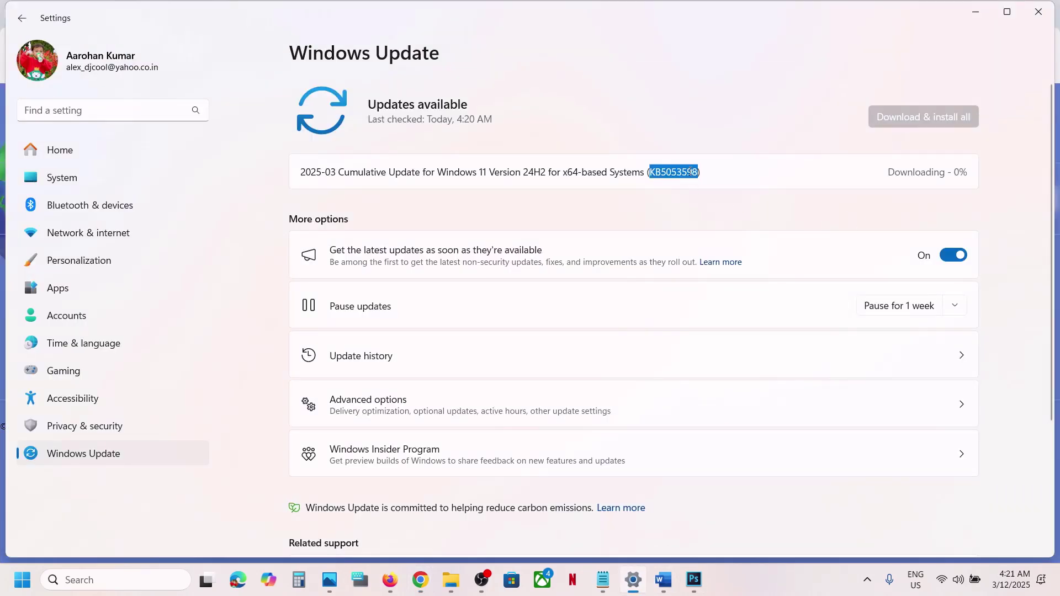
mouse_move(422, 589)
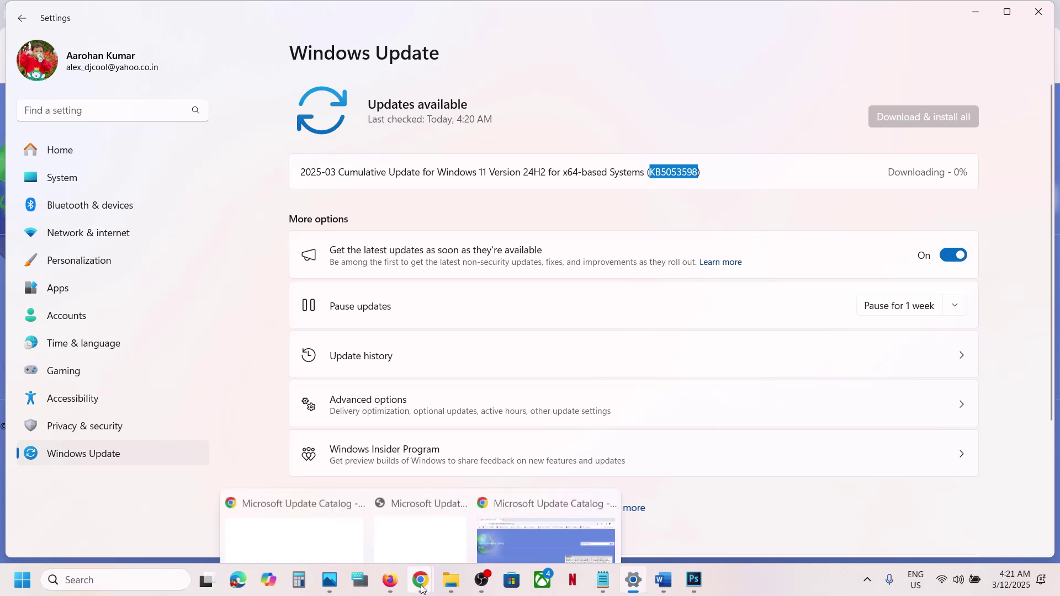
click(538, 514)
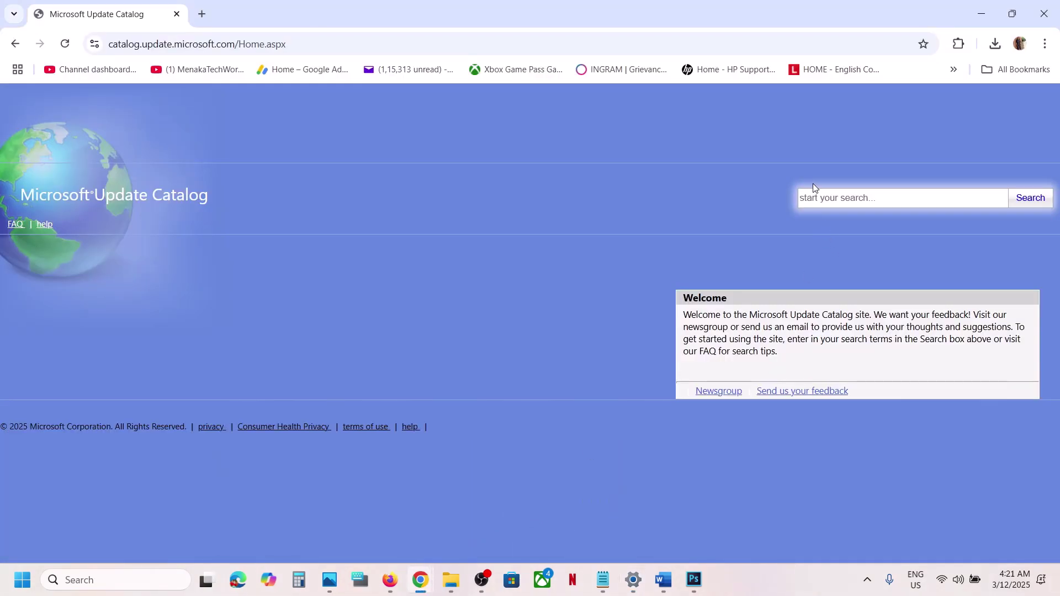
click(889, 193)
key(ctrl+v)
click(1039, 199)
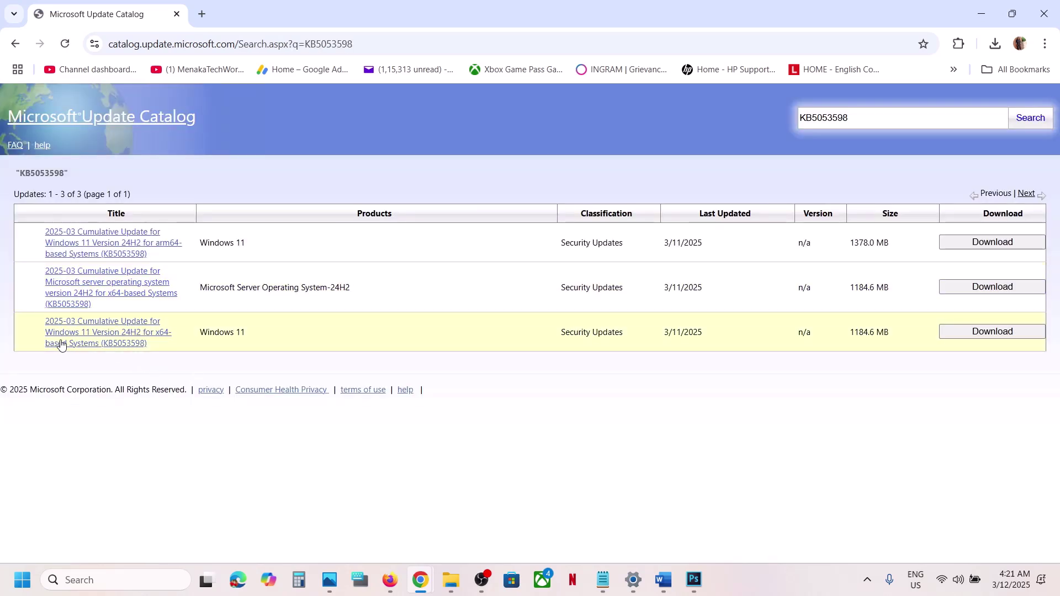
Step: Check the PC's system type on the About page of the system settings, then return to the catalog results
click(22, 579)
click(329, 228)
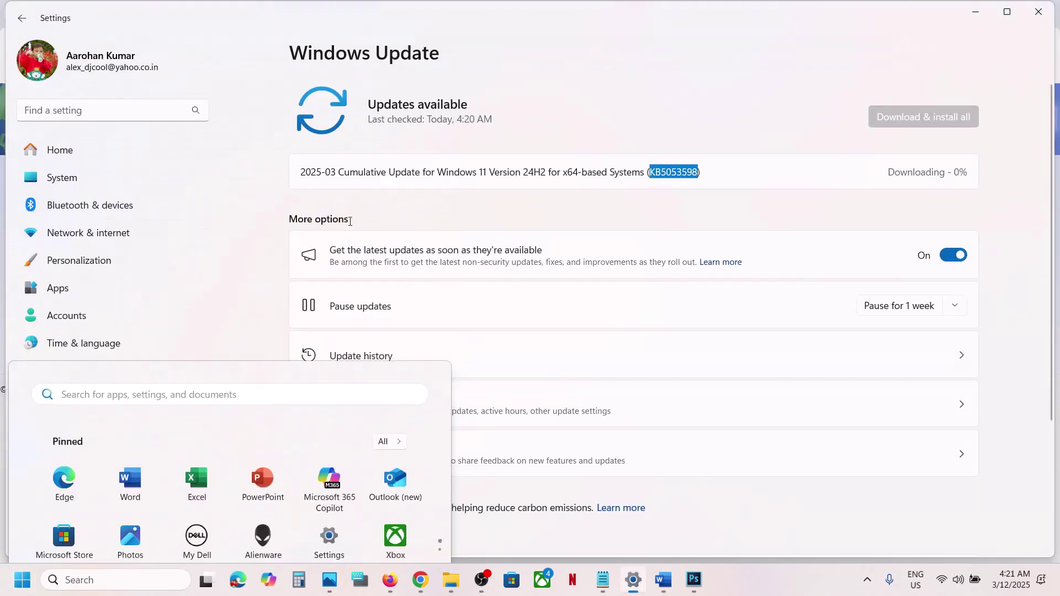
click(61, 177)
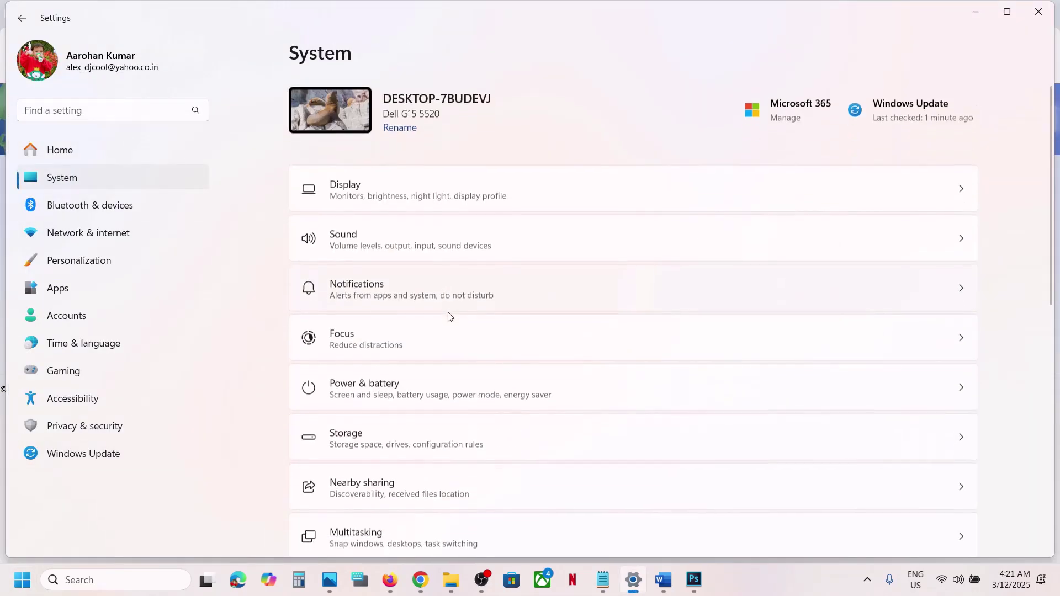
scroll(450, 315, down, 10)
click(370, 499)
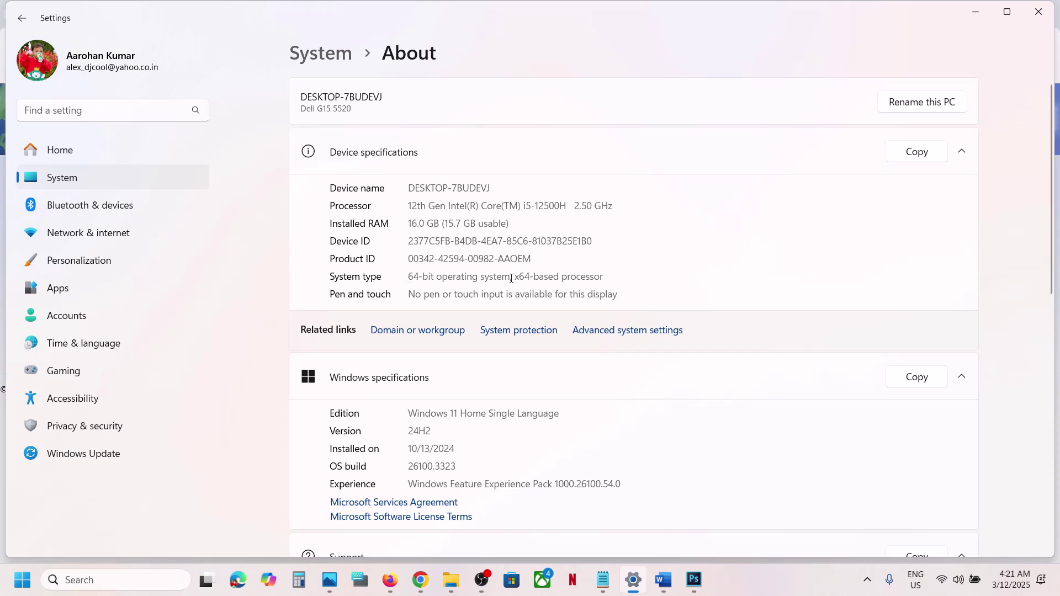
drag(553, 275, 409, 277)
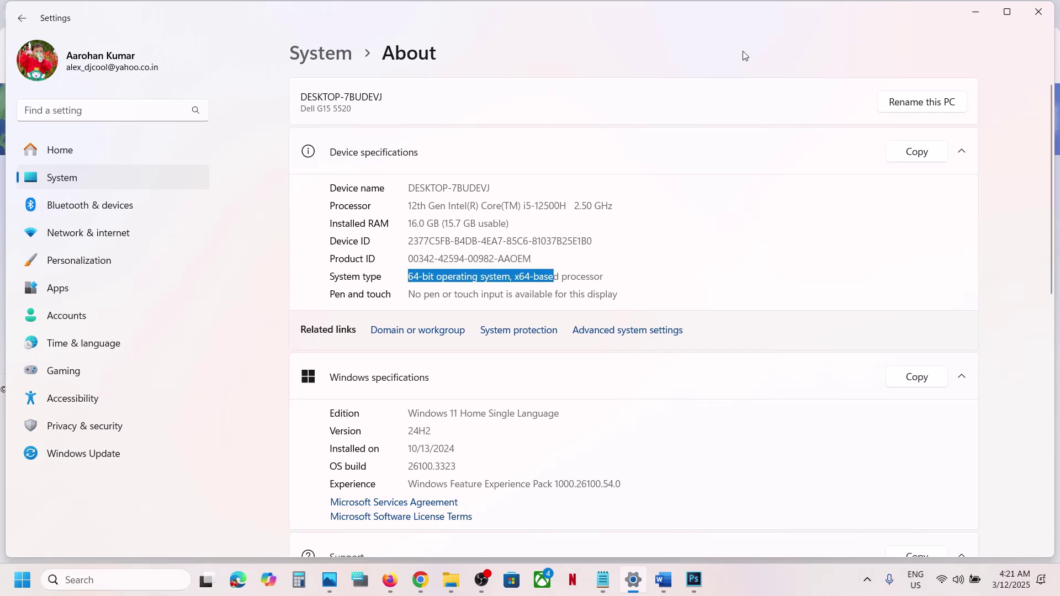
click(976, 11)
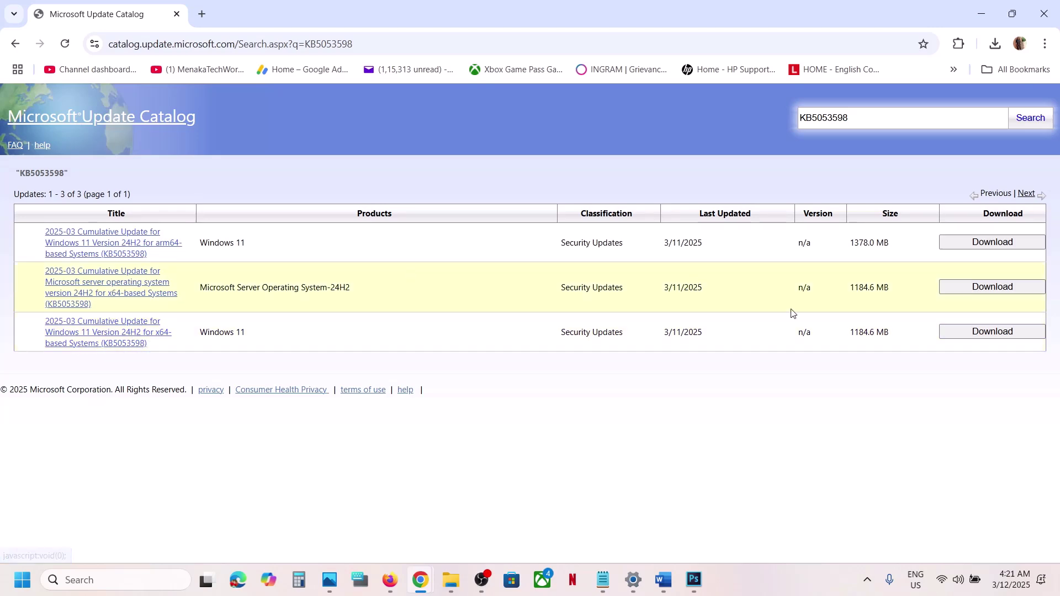
Step: Download the kb5053598 .msu file of the Windows 11 Version 24H2 update for x64-based systems and check its download progress
click(968, 333)
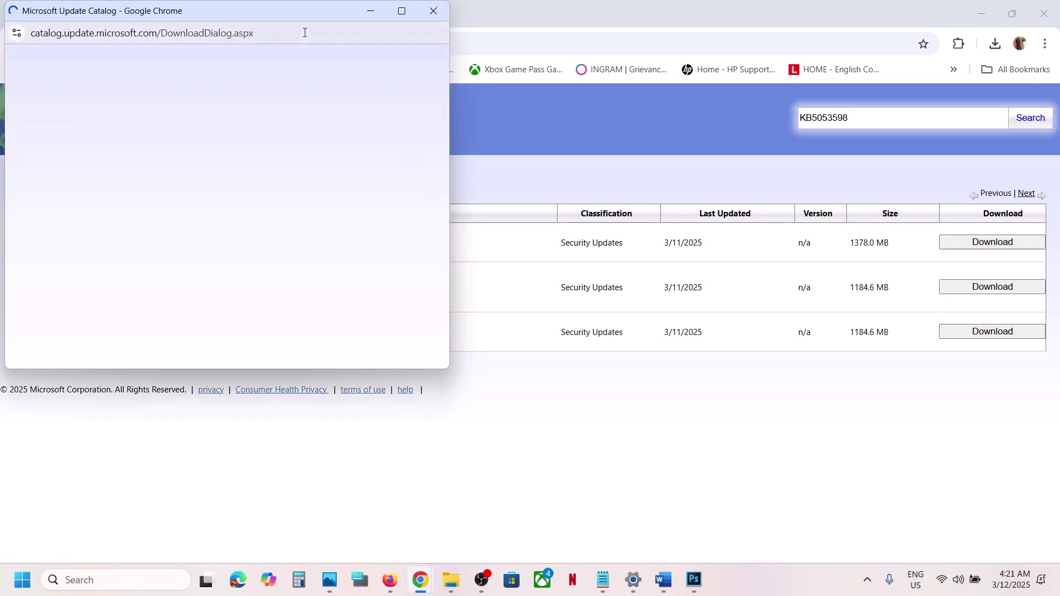
drag(290, 18, 564, 105)
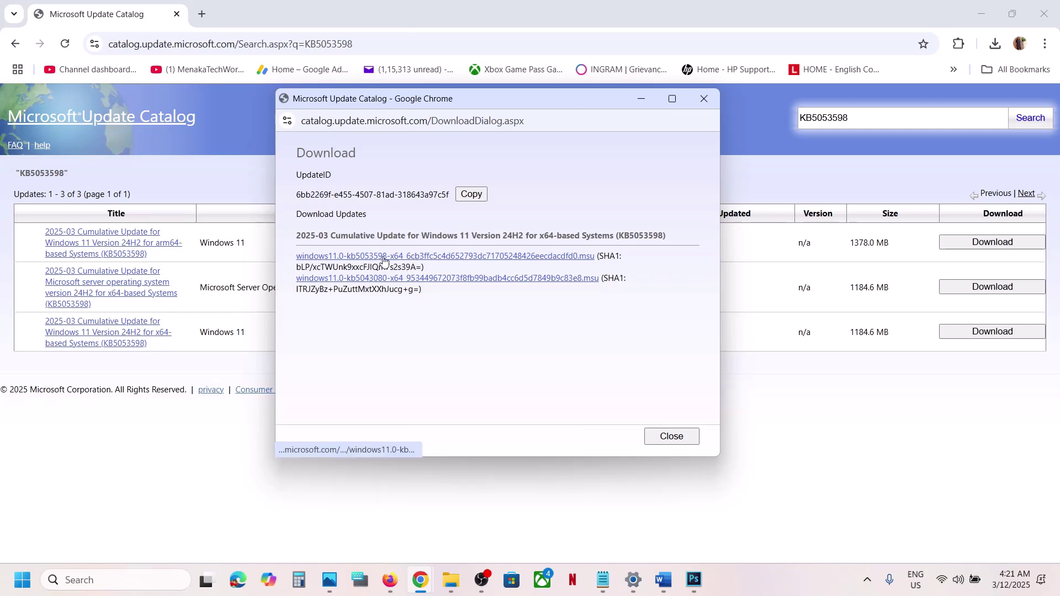
click(426, 258)
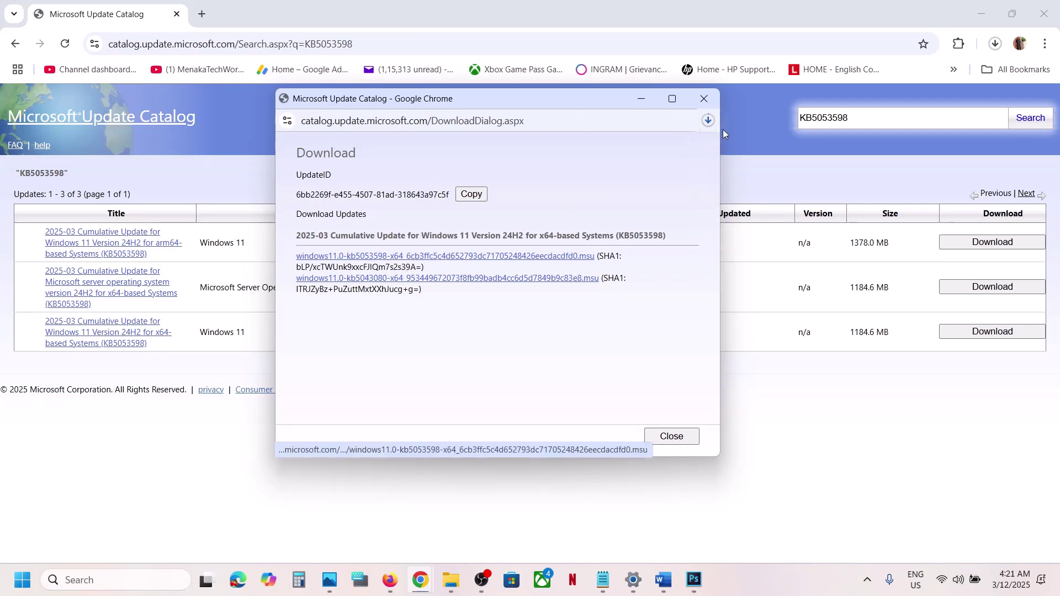
click(706, 122)
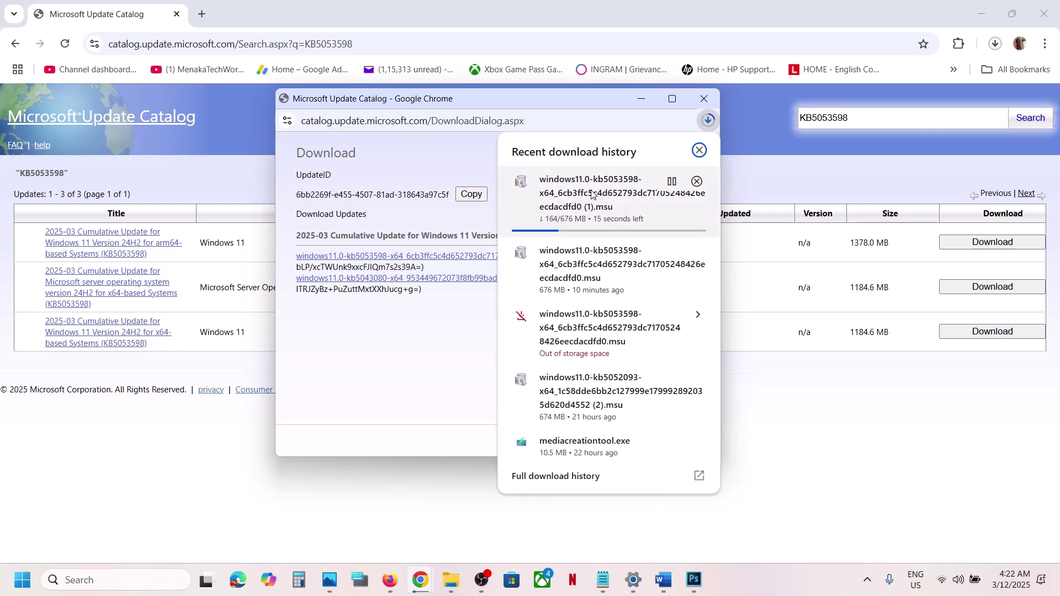
click(451, 343)
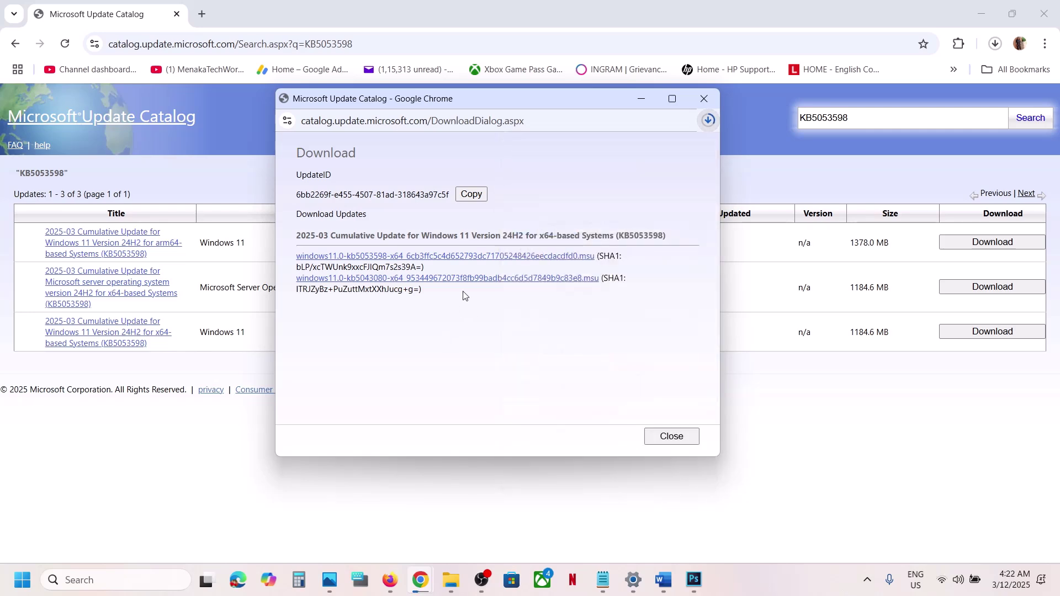
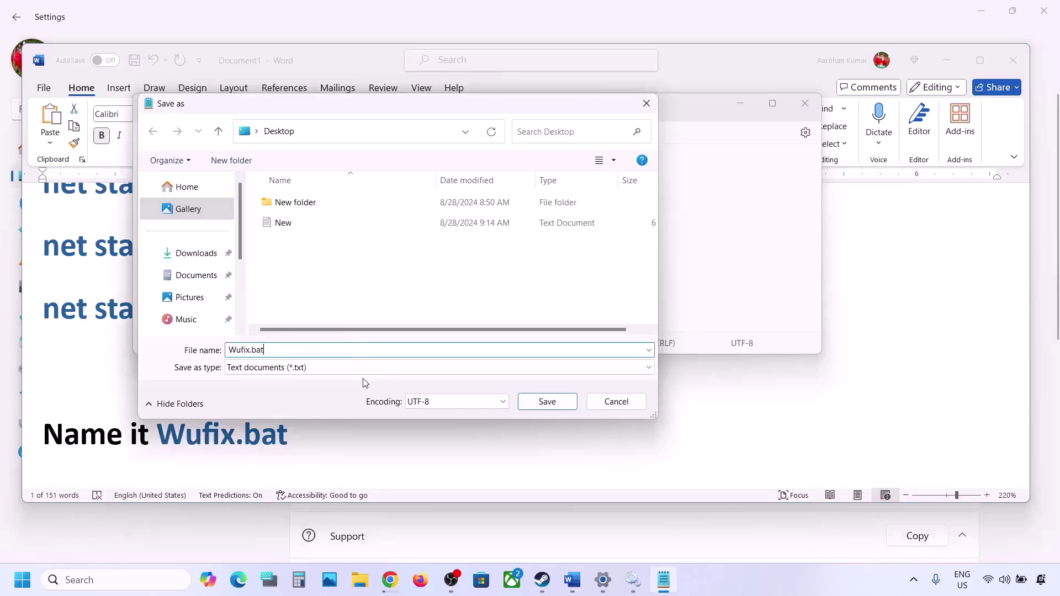
Step: Save the Notepad script to the Desktop as Wufix.bat with the All files type, then close Notepad and show the desktop
drag(286, 351, 216, 354)
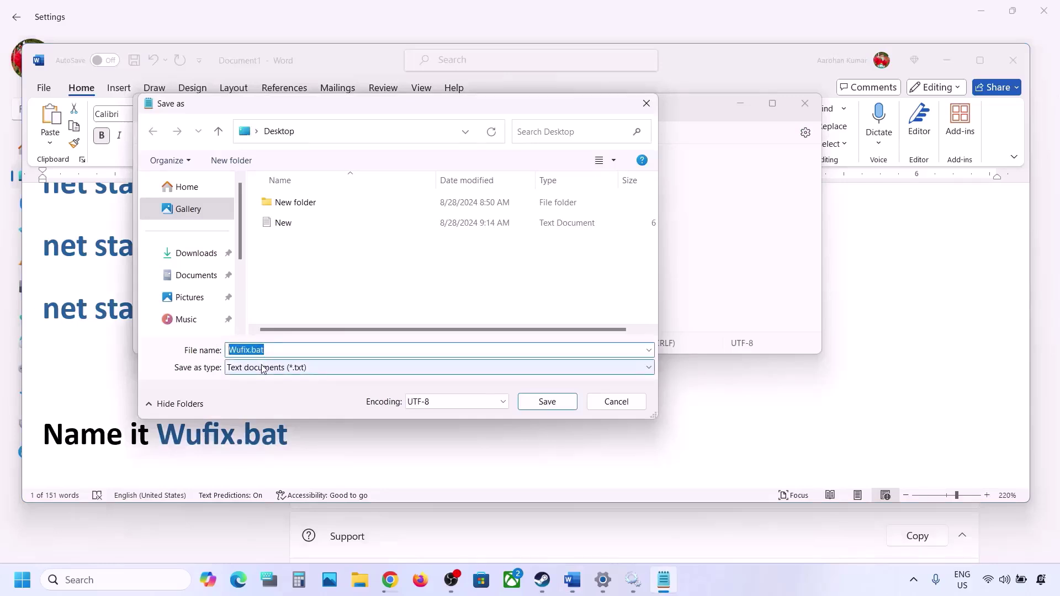
click(246, 367)
click(274, 393)
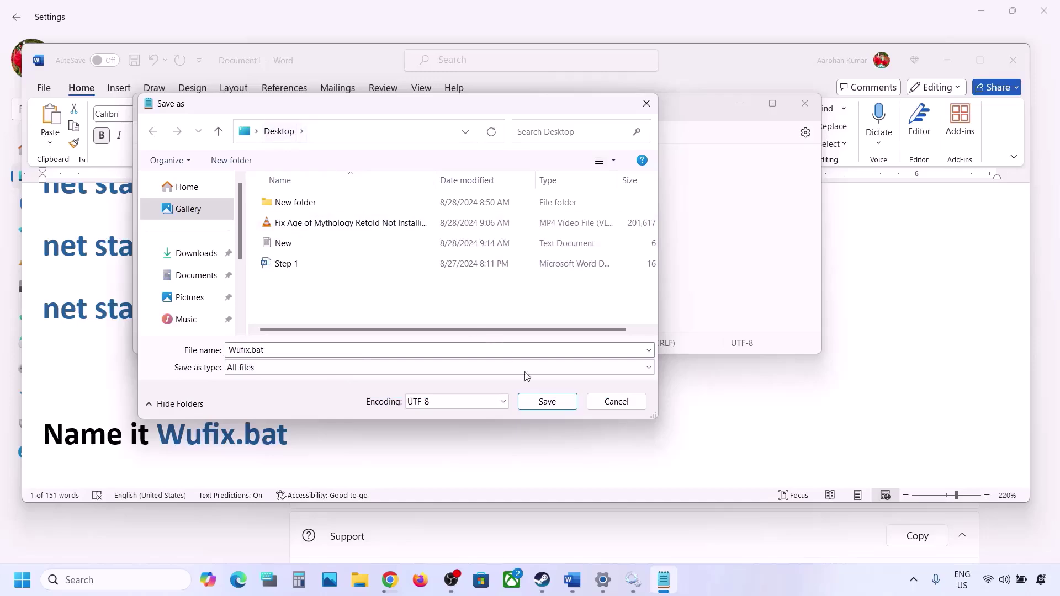
click(544, 401)
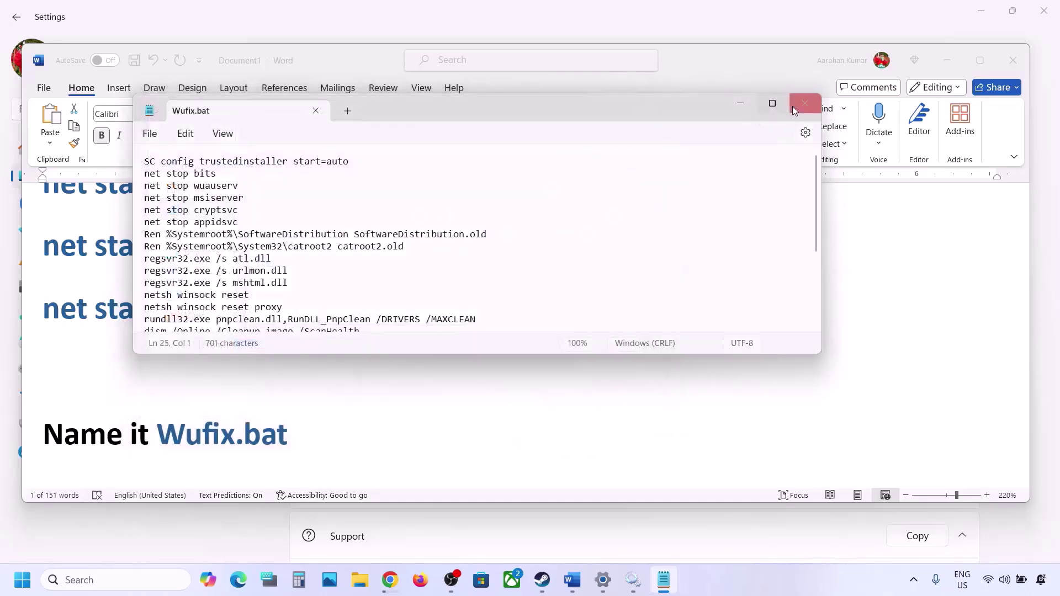
click(804, 104)
key(super+d)
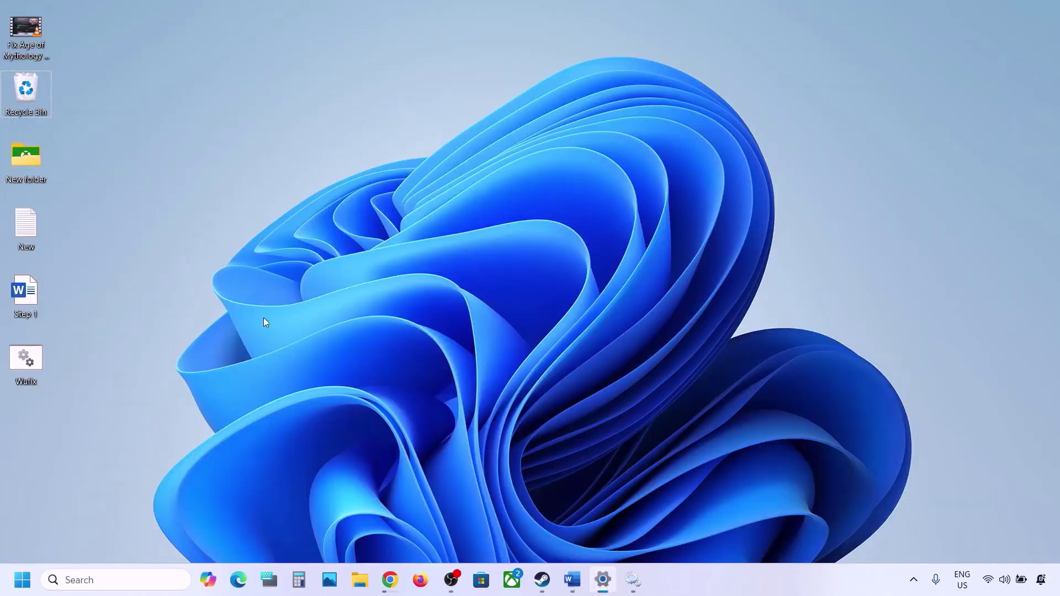
Step: Run the Wufix batch file on the desktop as administrator
click(27, 366)
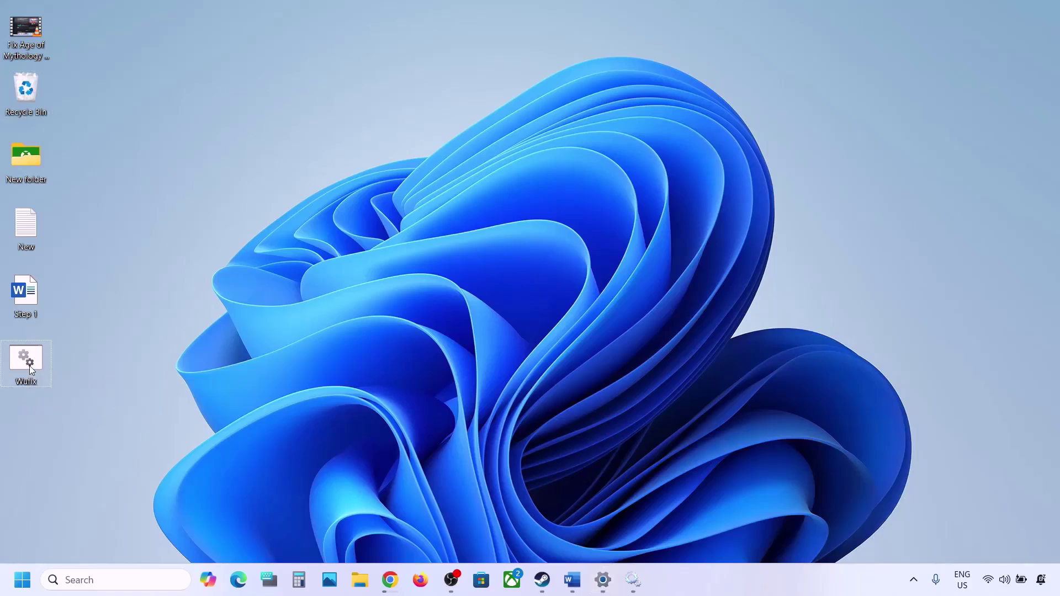
right_click(31, 370)
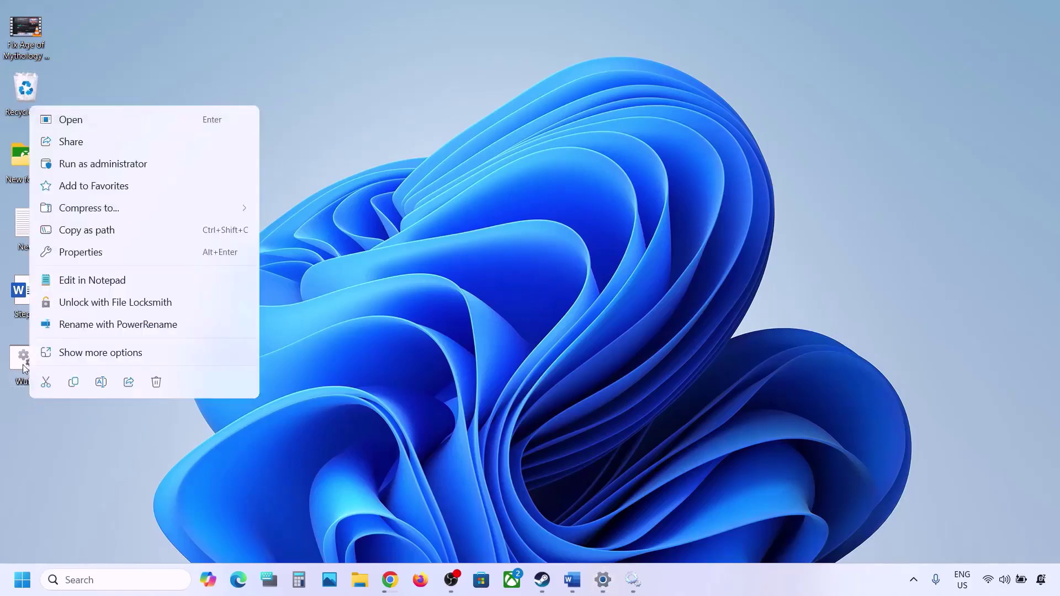
click(107, 162)
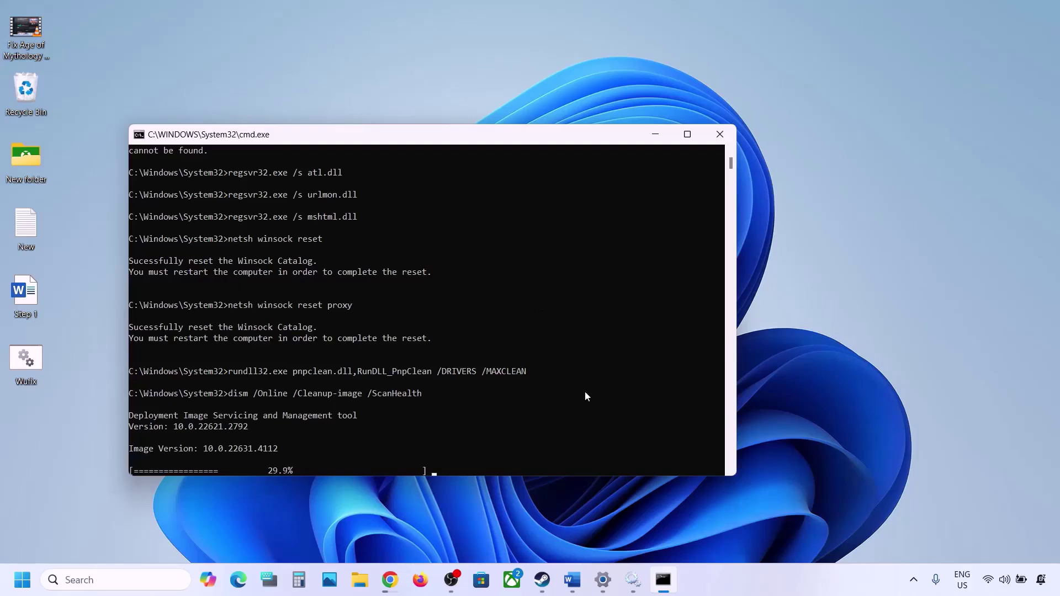
Step: Switch to the Word document and read Step 6 on the Media Creation Tool, including its Windows 11 download link
click(571, 579)
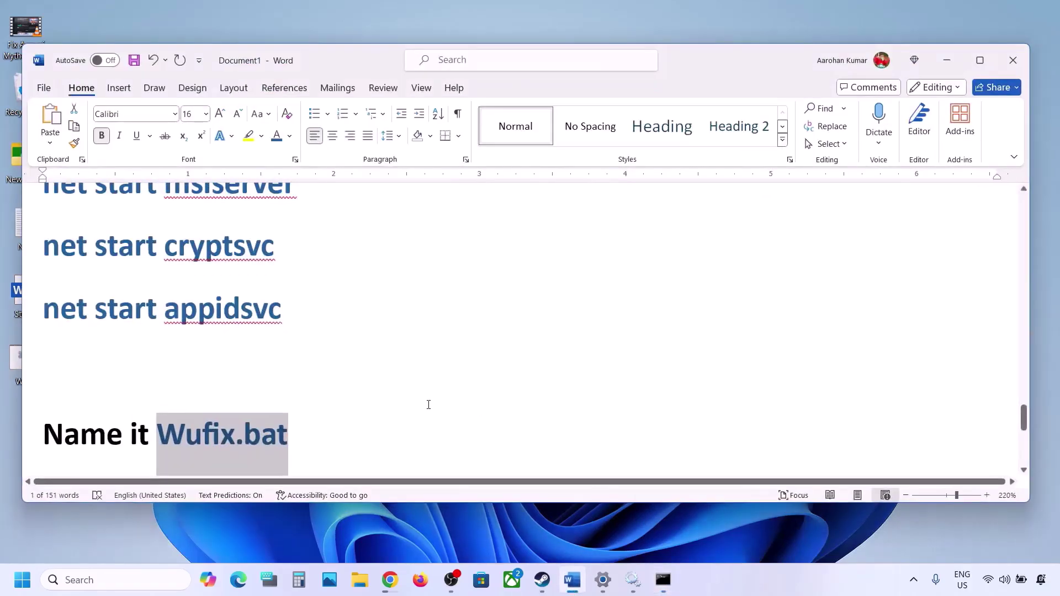
scroll(429, 405, down, 3)
scroll(429, 404, down, 2)
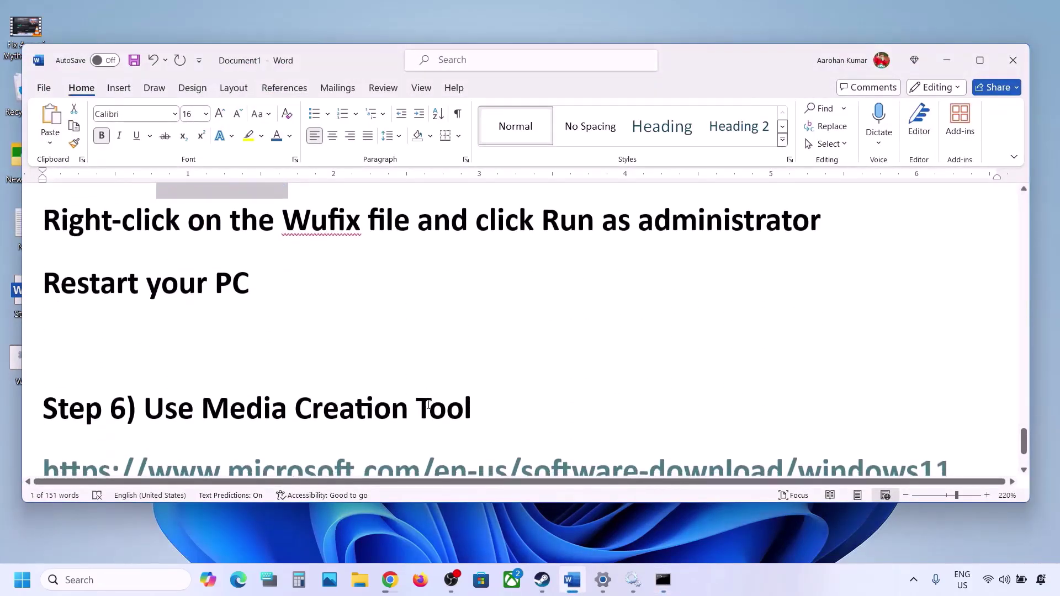
scroll(428, 405, down, 2)
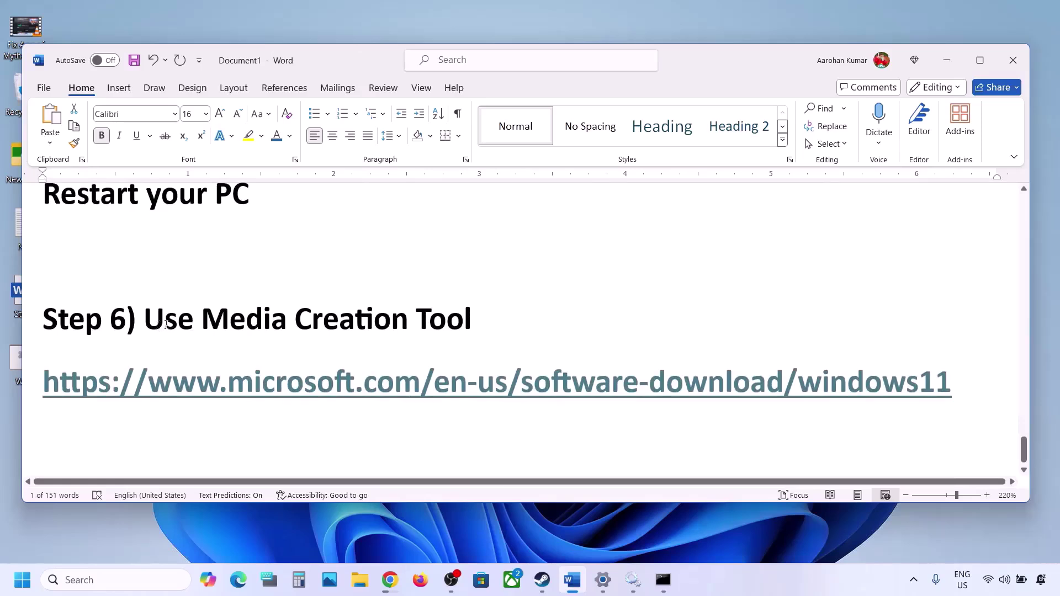
drag(166, 324, 456, 330)
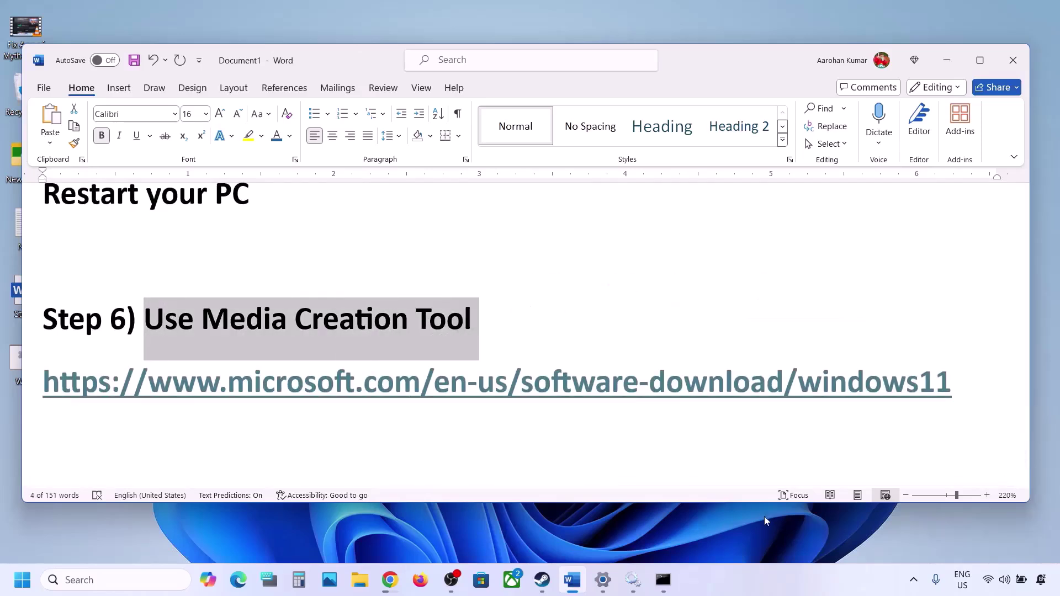
drag(978, 381, 33, 389)
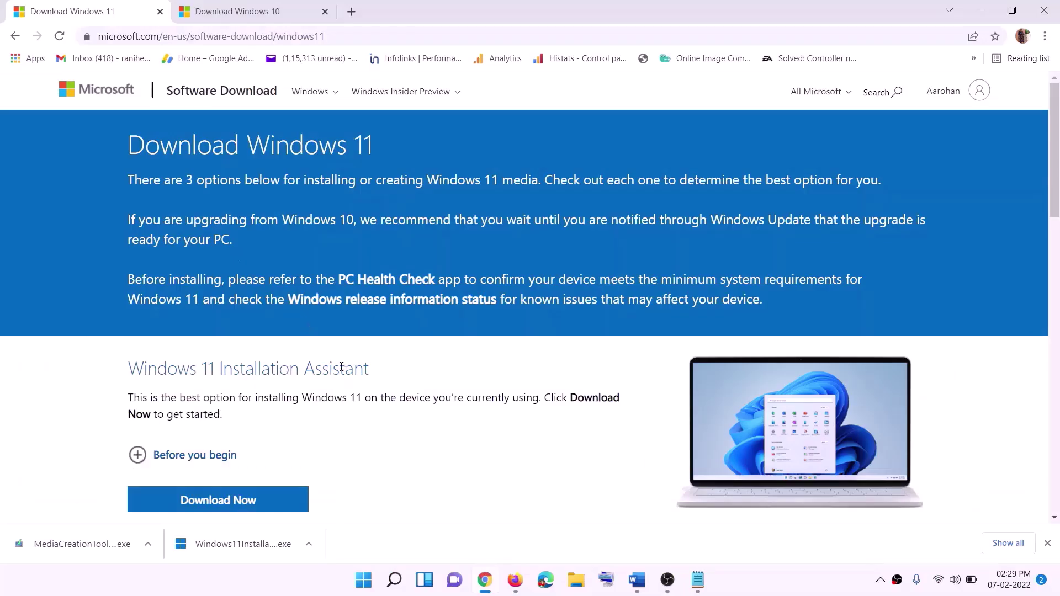
Step: Download the media creation tool from the Create Windows 11 Installation Media section and launch it, allowing it to run
scroll(215, 326, down, 5)
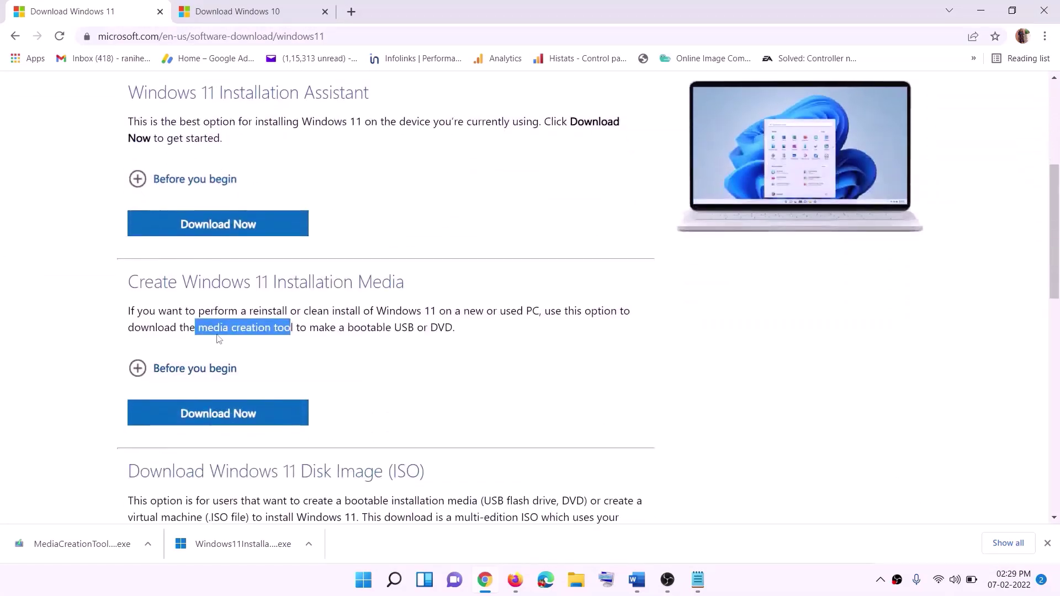
drag(197, 327, 306, 329)
click(210, 420)
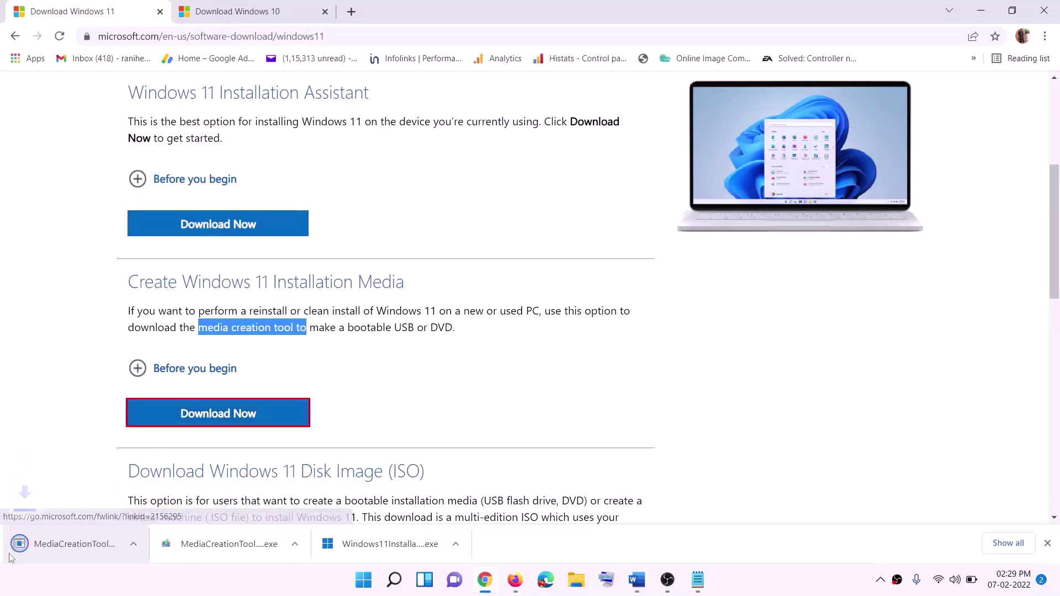
click(75, 549)
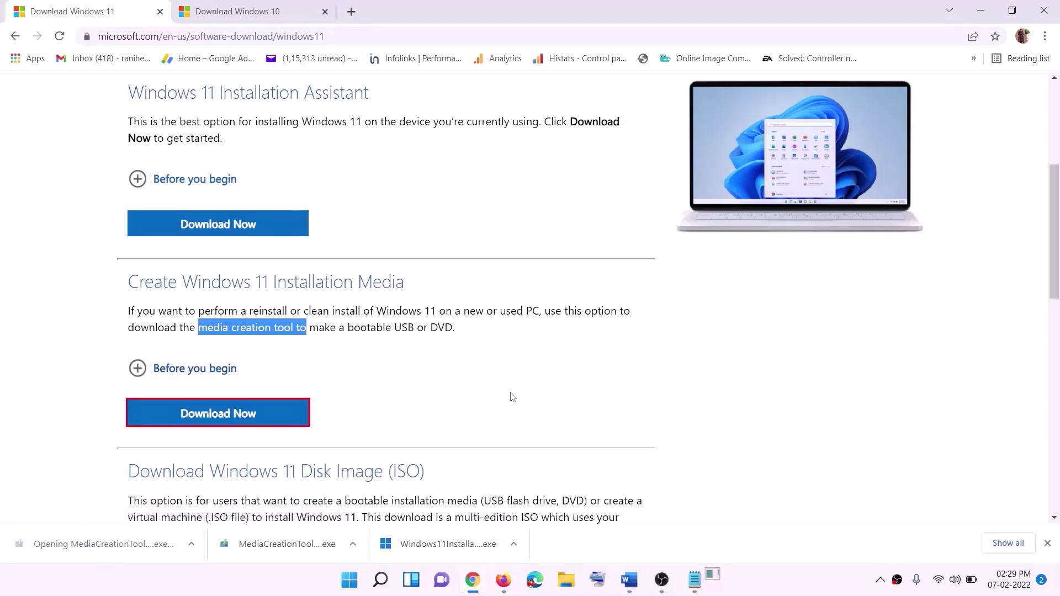
click(460, 401)
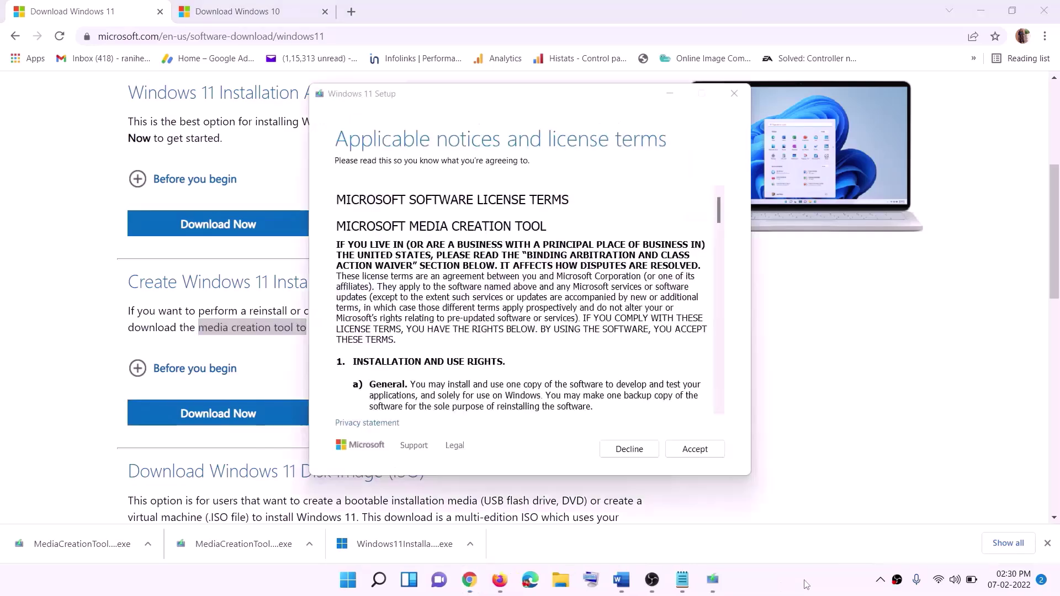
Step: Accept the license terms and create an ISO file named Windows on the Desktop, using the recommended language and edition
click(693, 449)
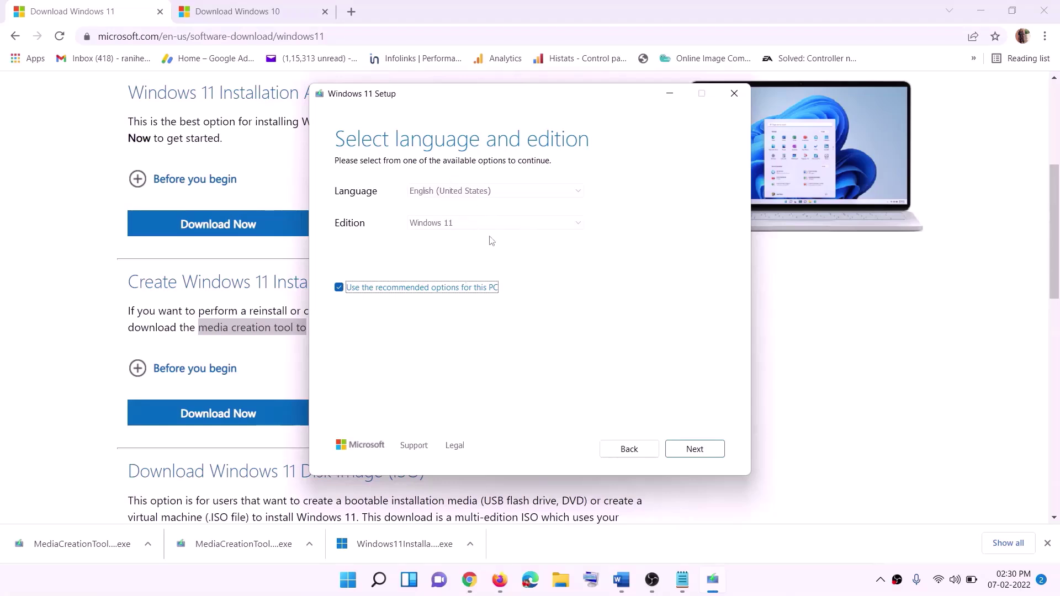
click(693, 449)
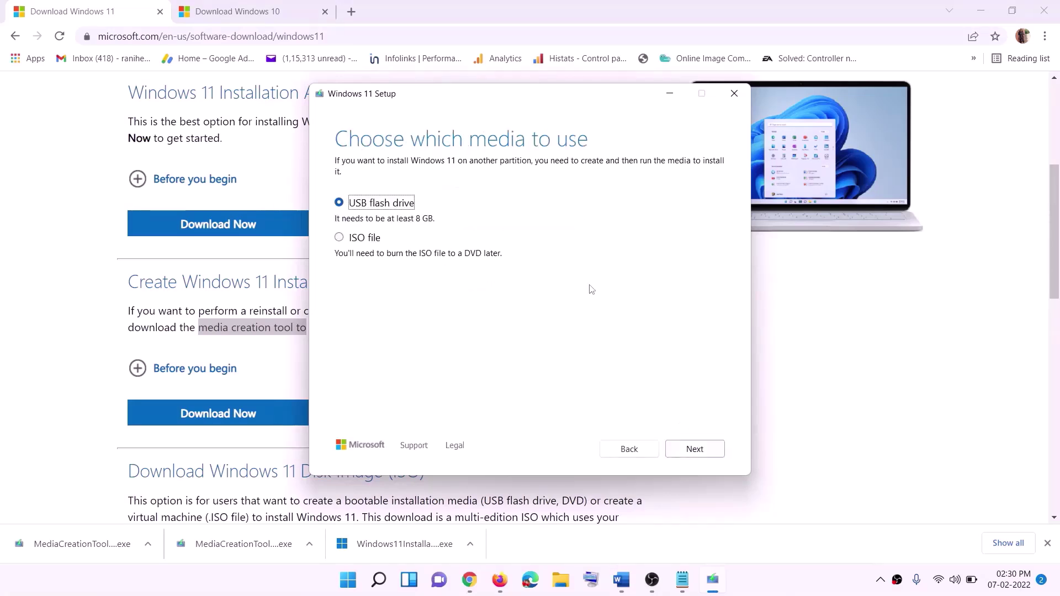
click(352, 241)
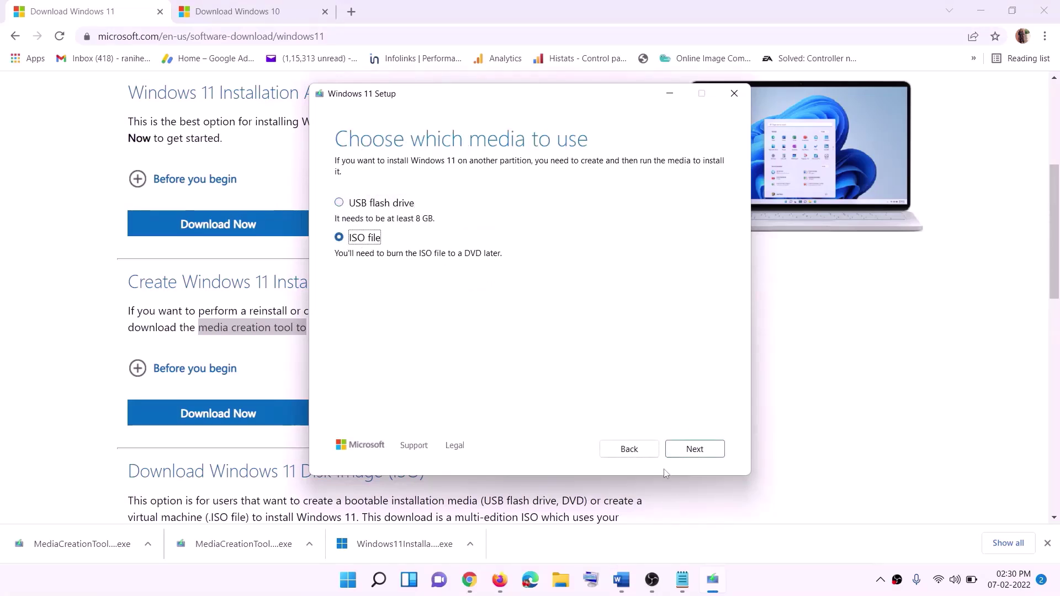
key(Return)
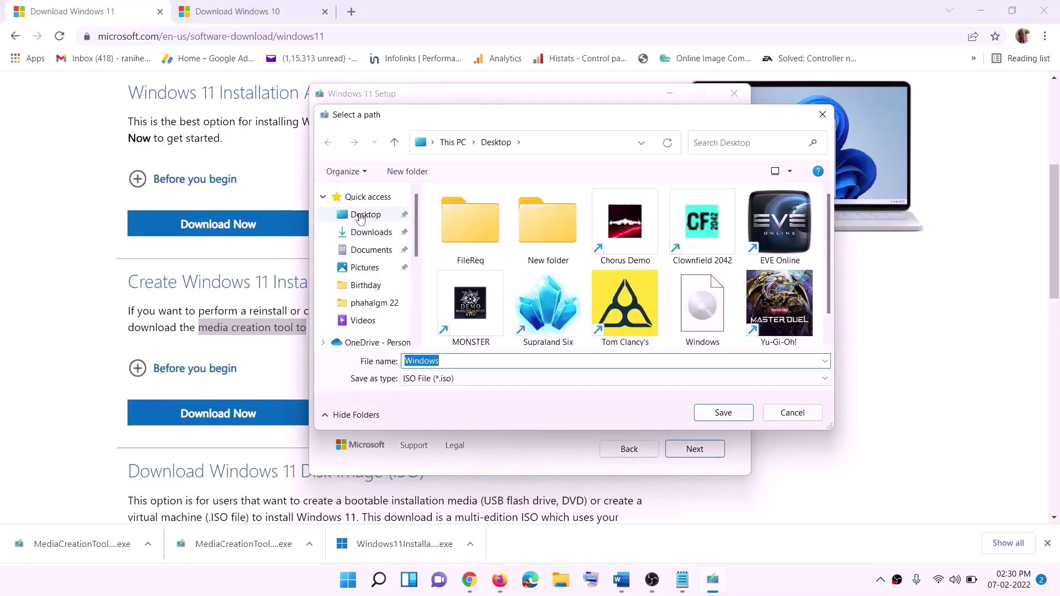
click(360, 217)
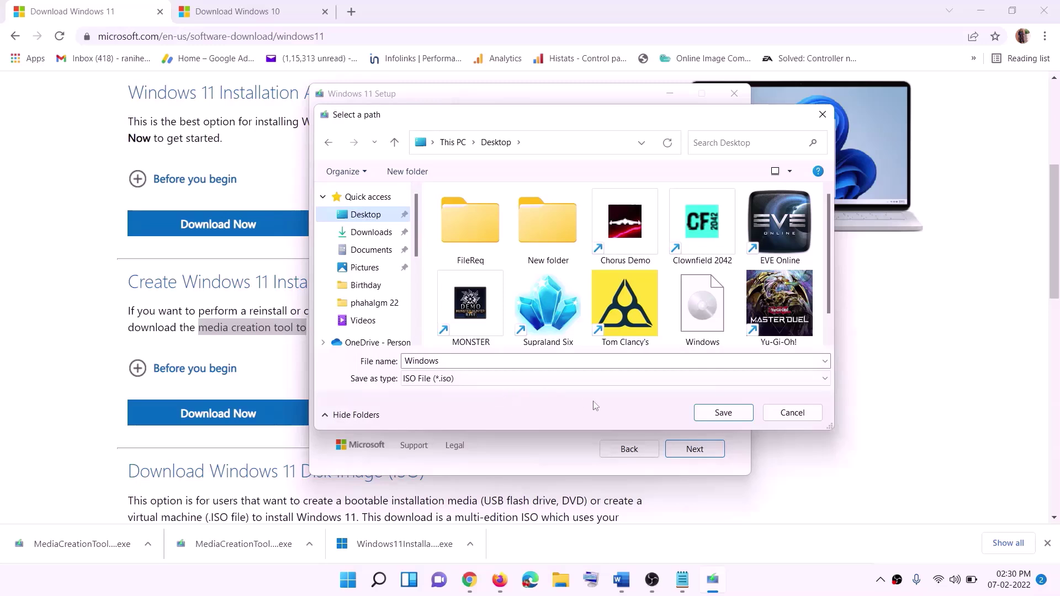
click(723, 414)
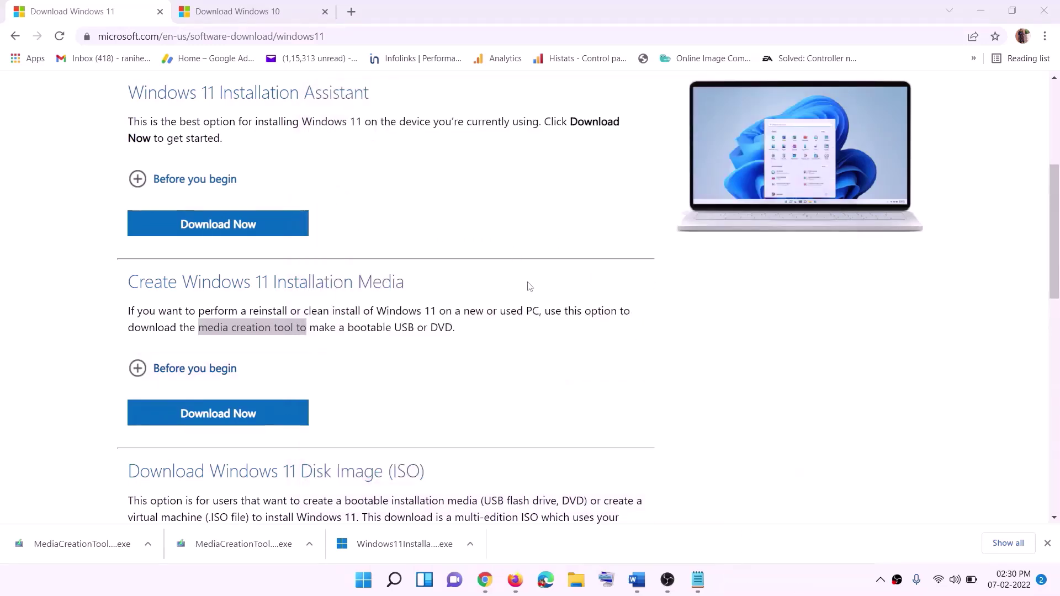
Step: Open the Windows ISO from the desktop, run its setup application and continue past the Install Windows 11 page
key(super+d)
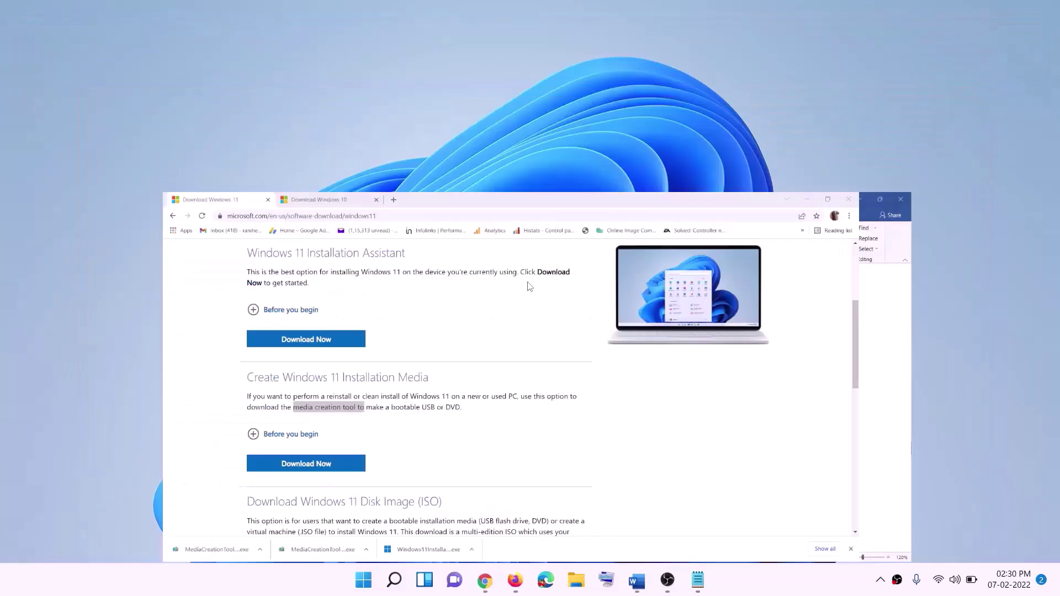
drag(256, 33, 419, 328)
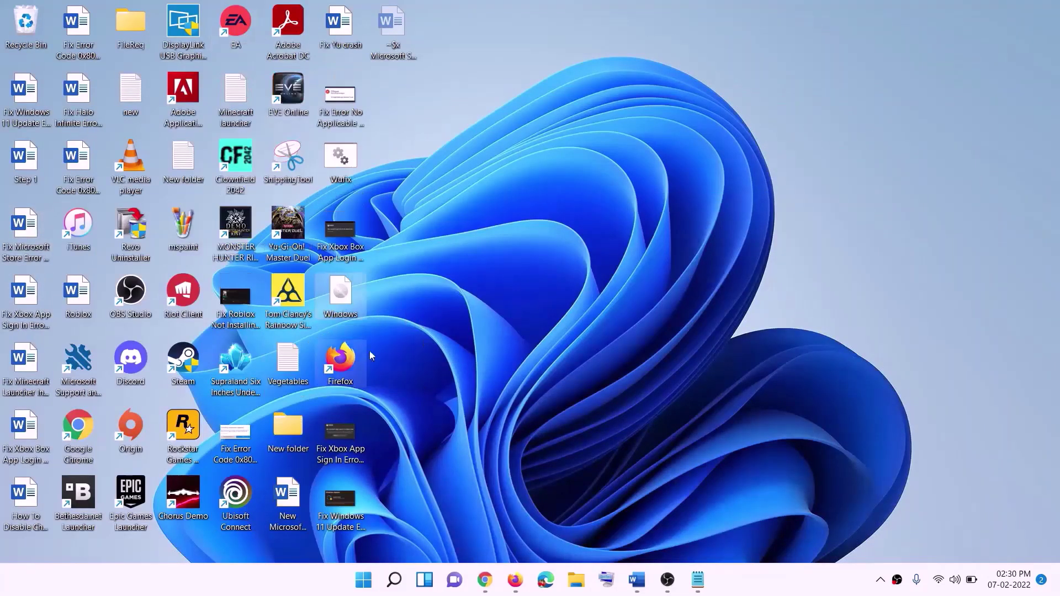
double_click(342, 298)
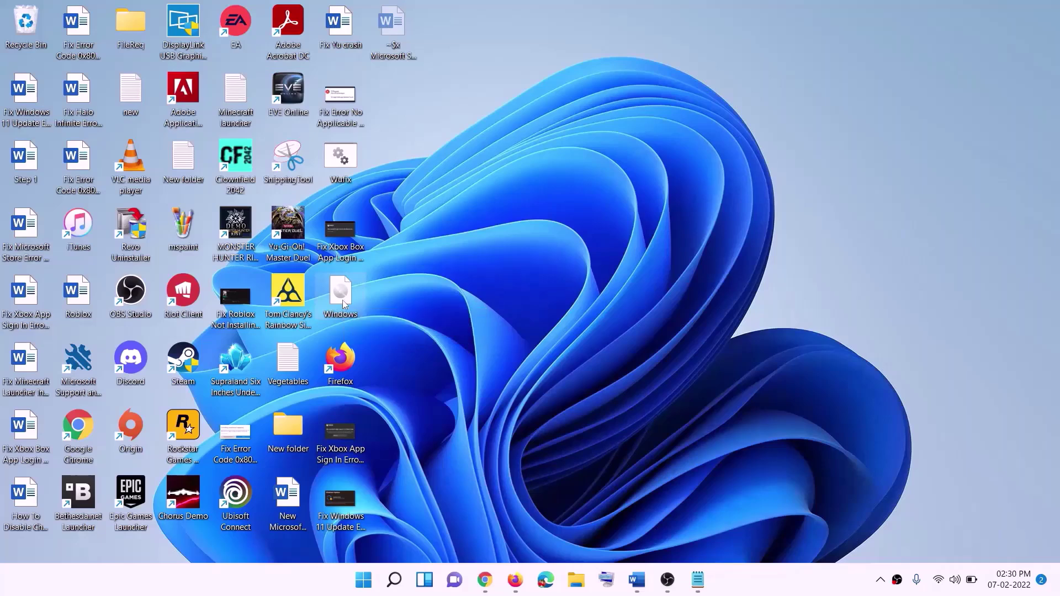
click(337, 386)
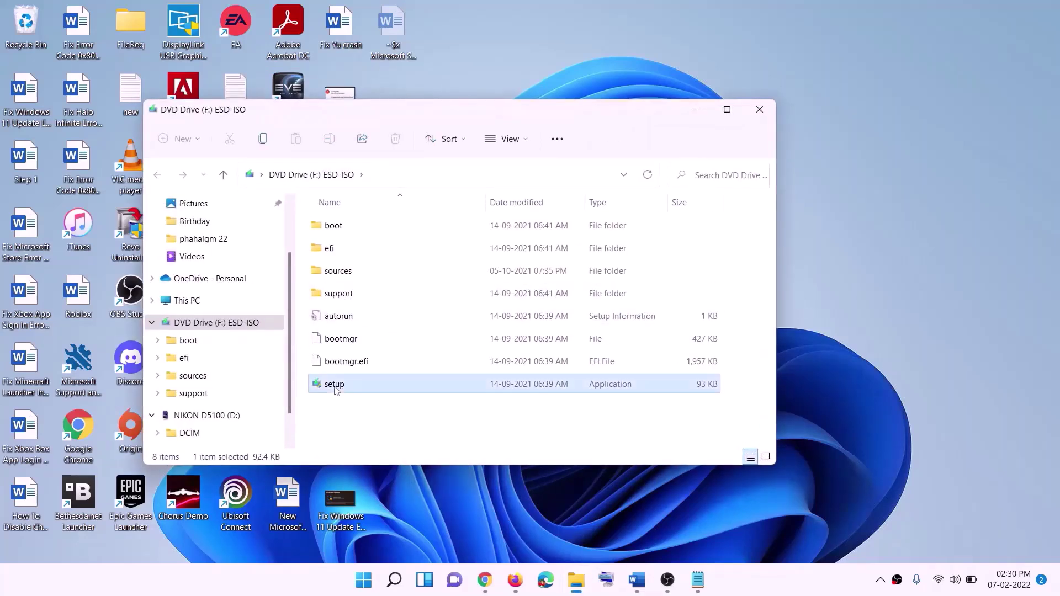
double_click(363, 386)
click(426, 434)
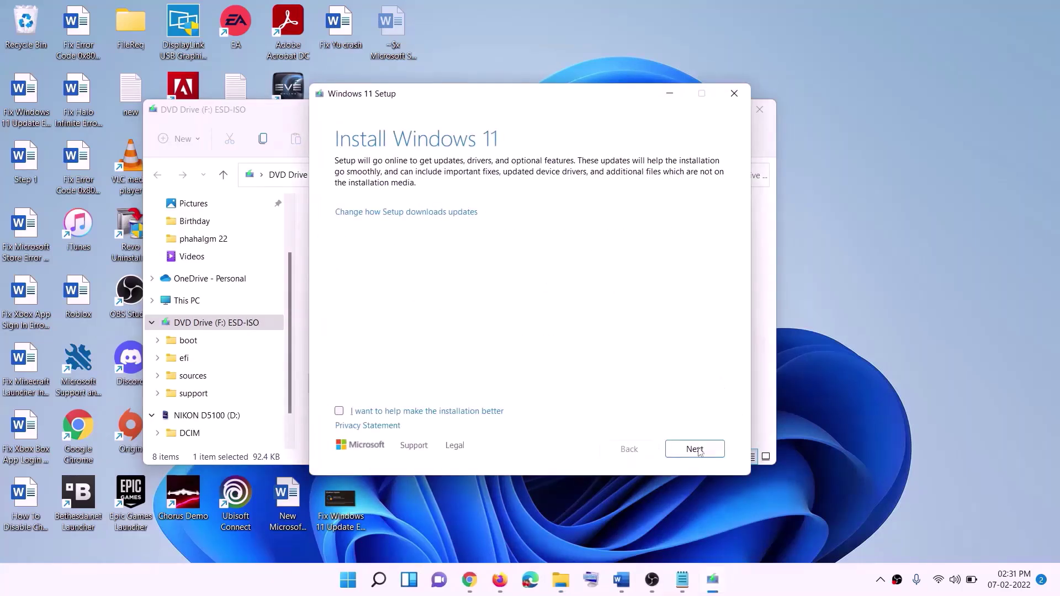
click(696, 449)
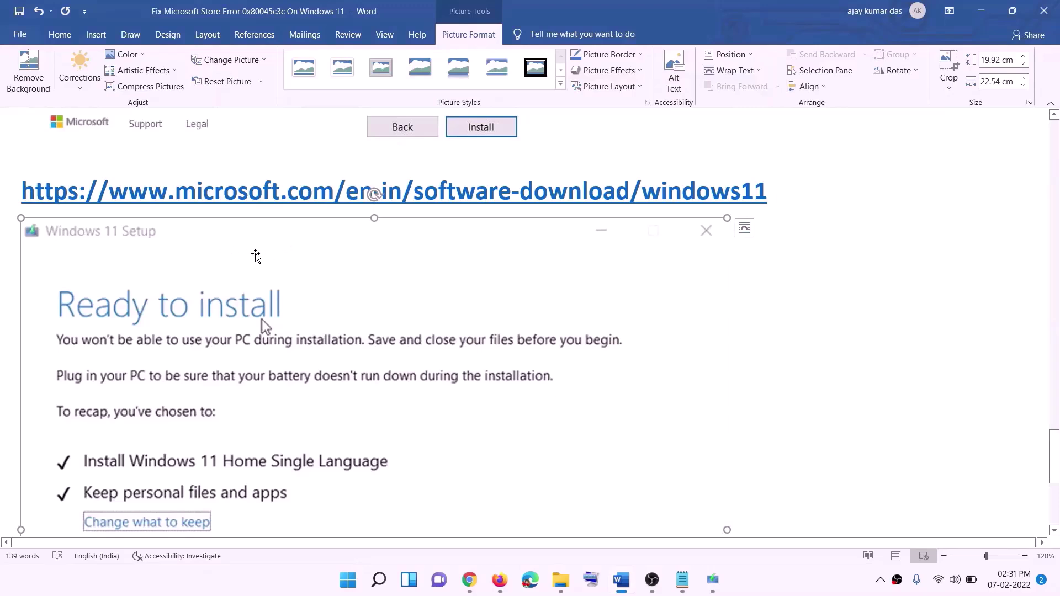
Step: Review the Ready to install picture in the Word document, checking the recap of what to keep and the install option
scroll(256, 260, down, 2)
scroll(247, 278, down, 2)
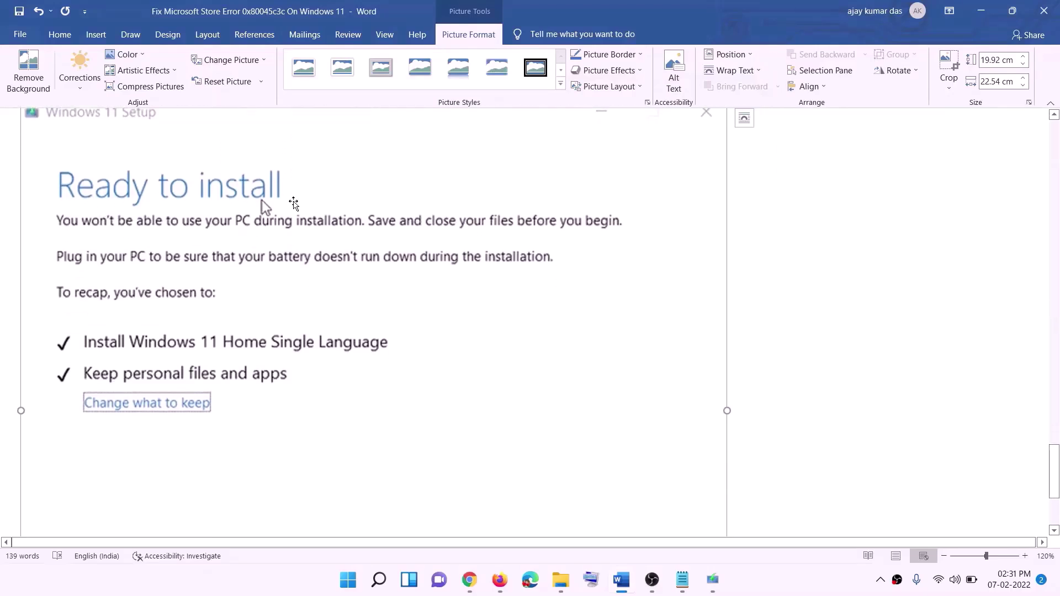
scroll(232, 319, down, 1)
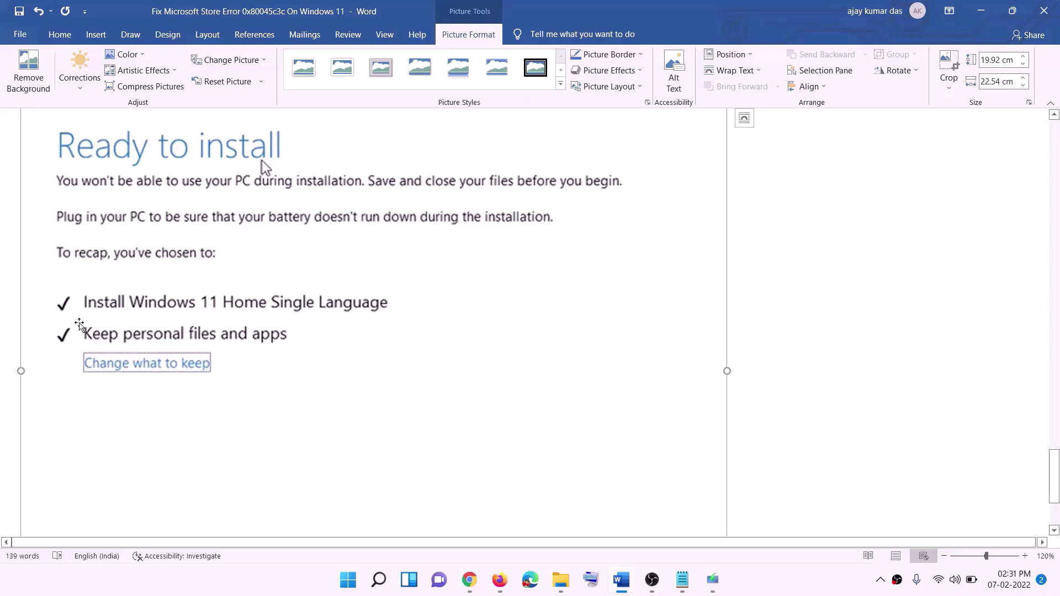
scroll(381, 348, down, 2)
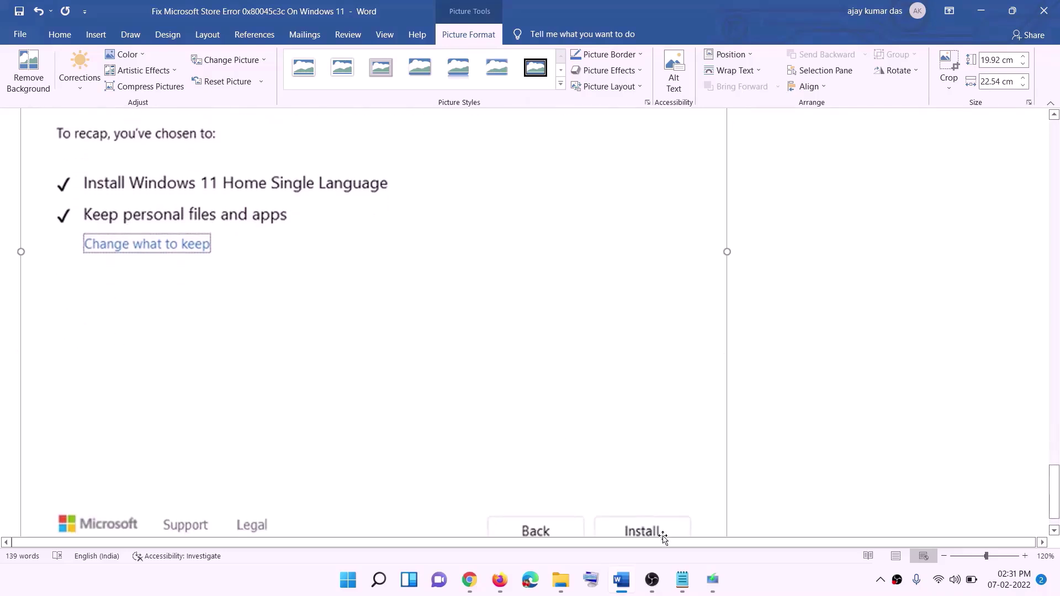
scroll(262, 319, up, 5)
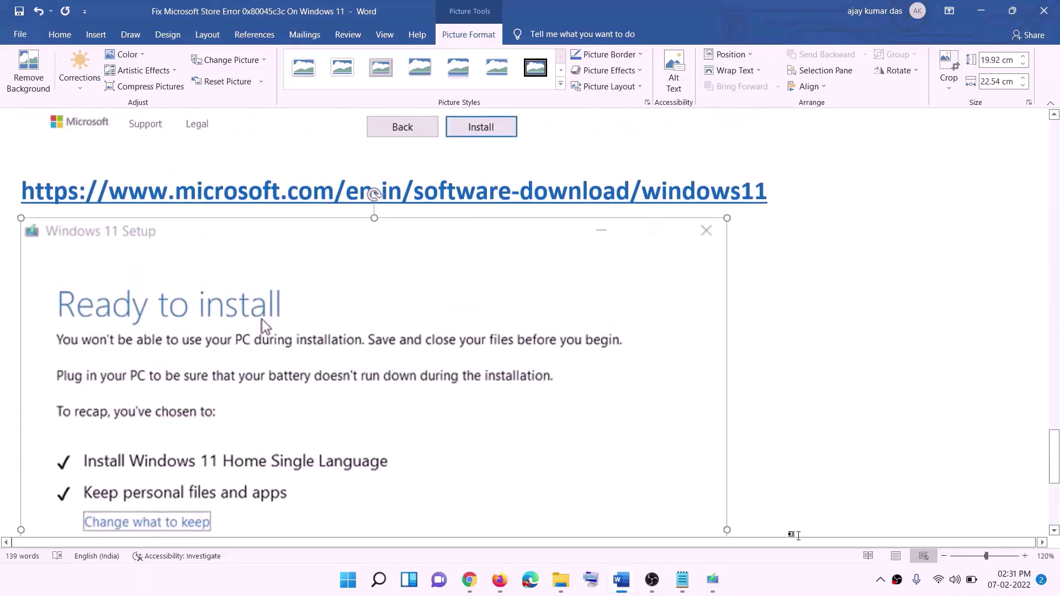